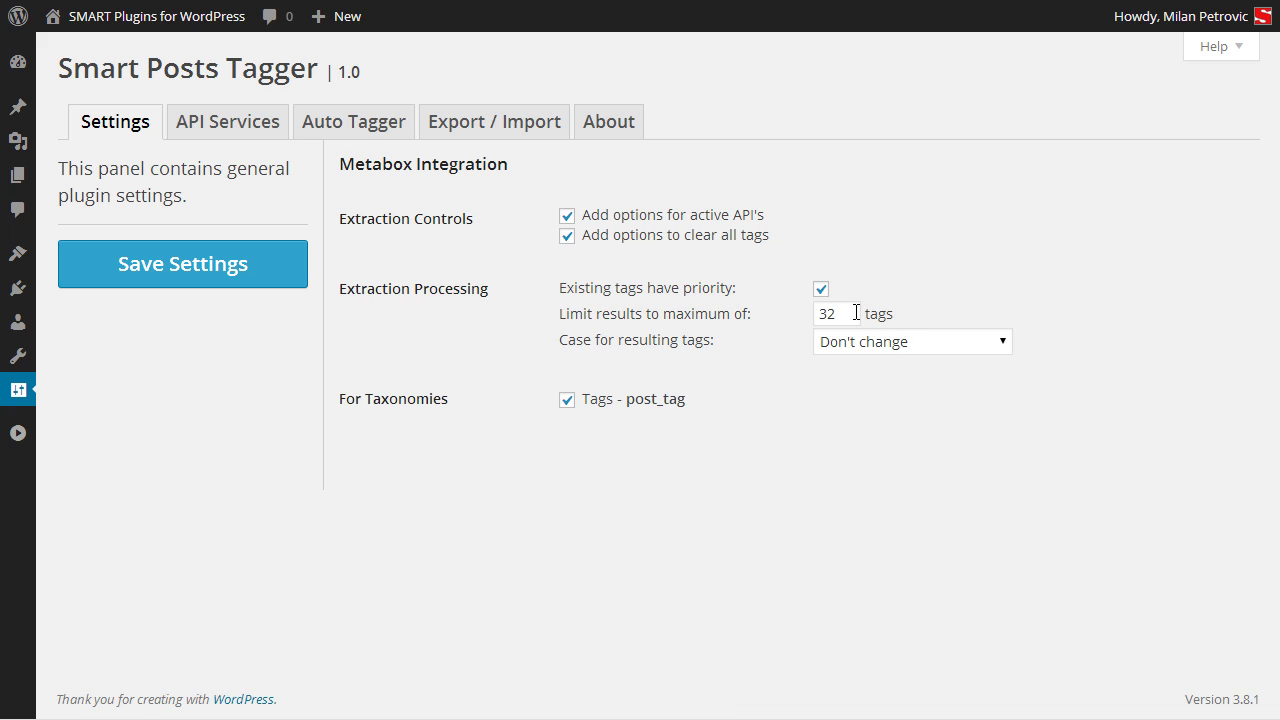
Step: Examine the case conversion choices available for resulting tags, keeping the current setting
click(941, 344)
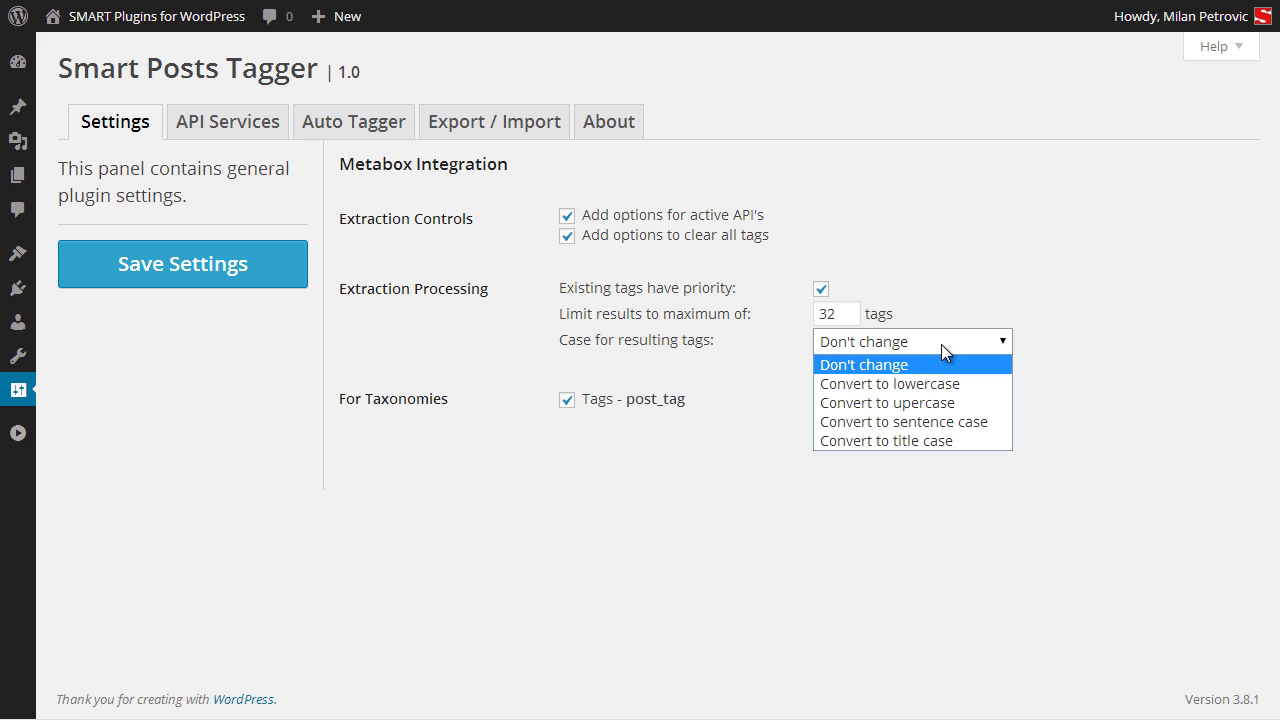
click(1016, 309)
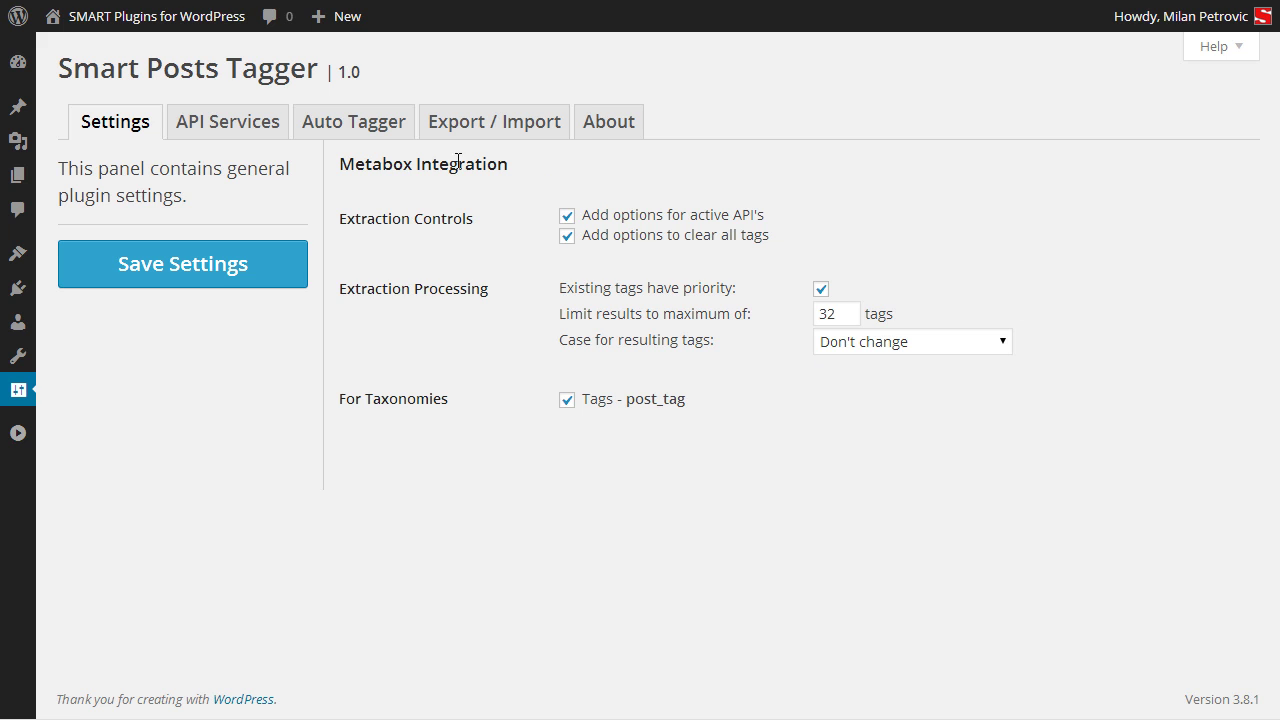
Step: Review the API services settings for Internal Extraction, Yahoo, Alchemy, OpenCalais and Zemanta, including their activity options and API key fields
click(270, 129)
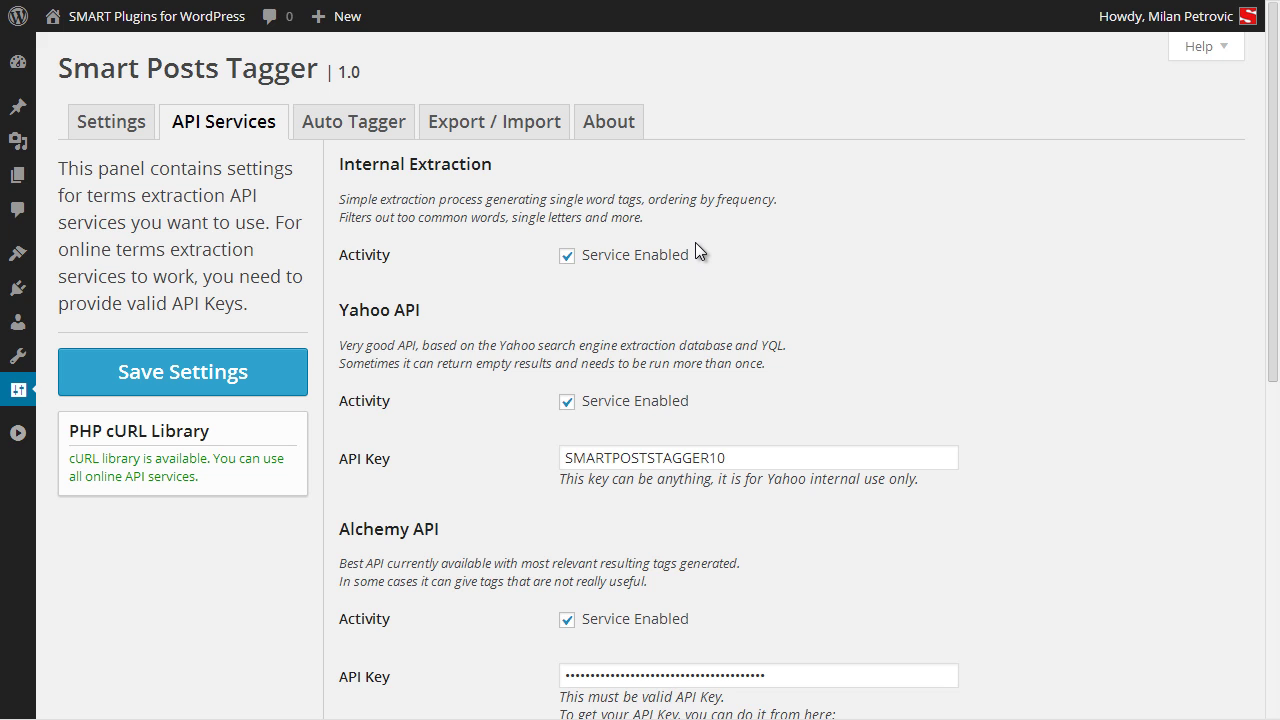
scroll(714, 270, down, 2)
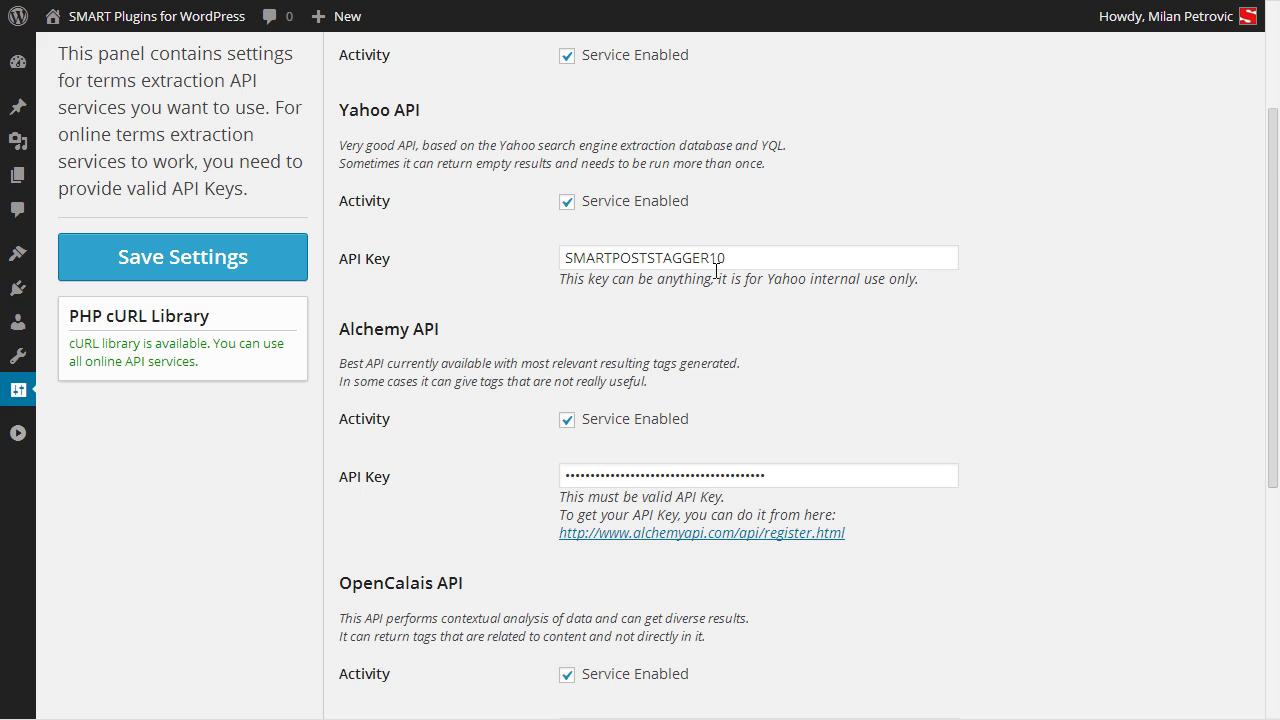
scroll(716, 270, down, 1)
scroll(715, 270, down, 3)
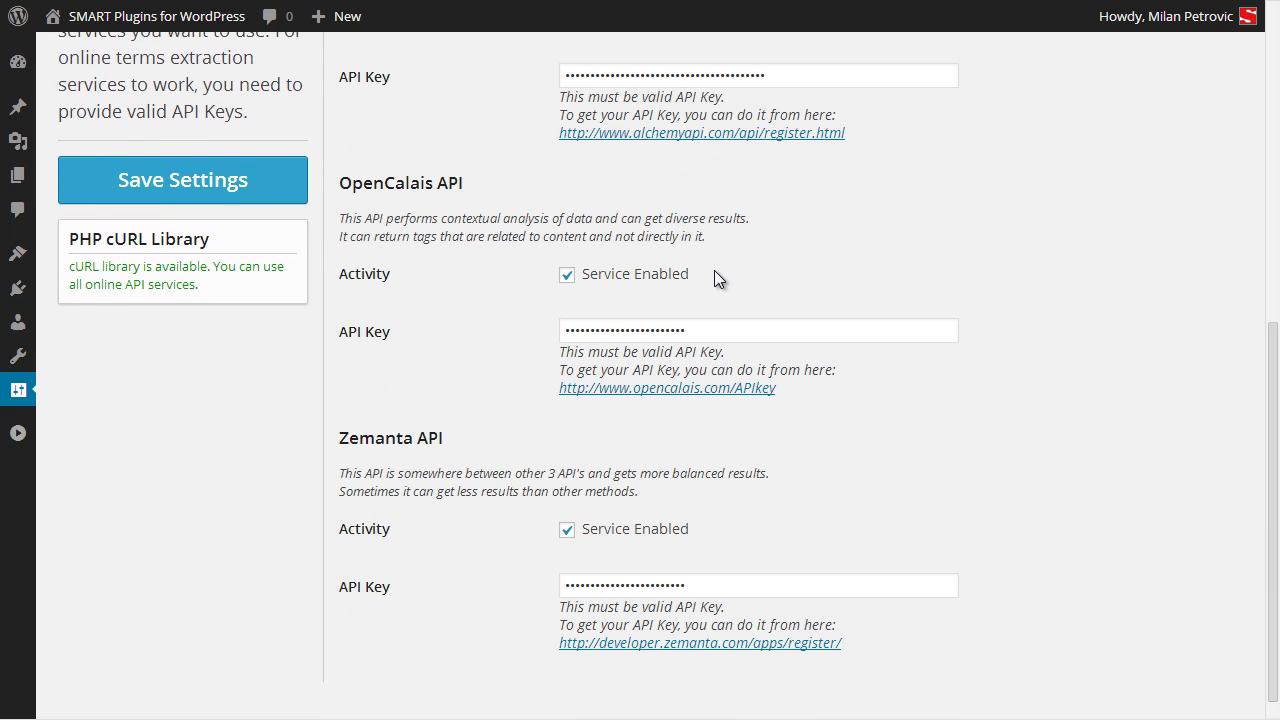
scroll(714, 270, up, 4)
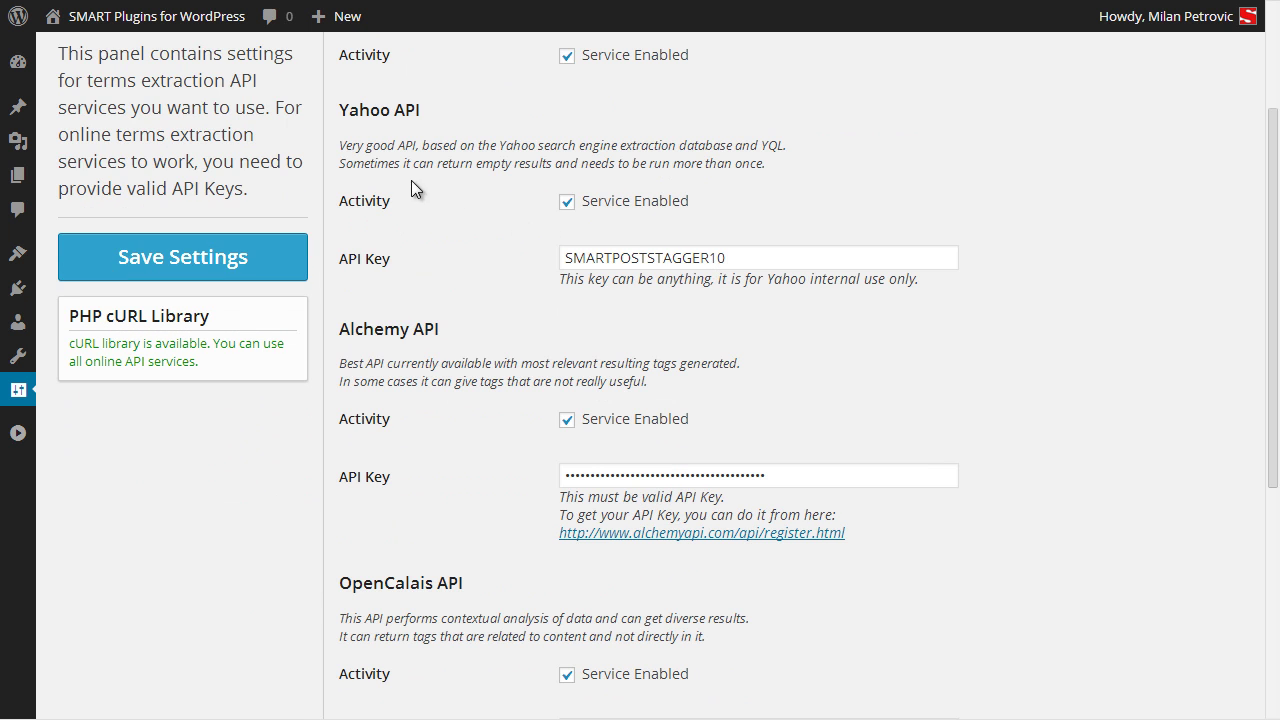
scroll(500, 345, down, 2)
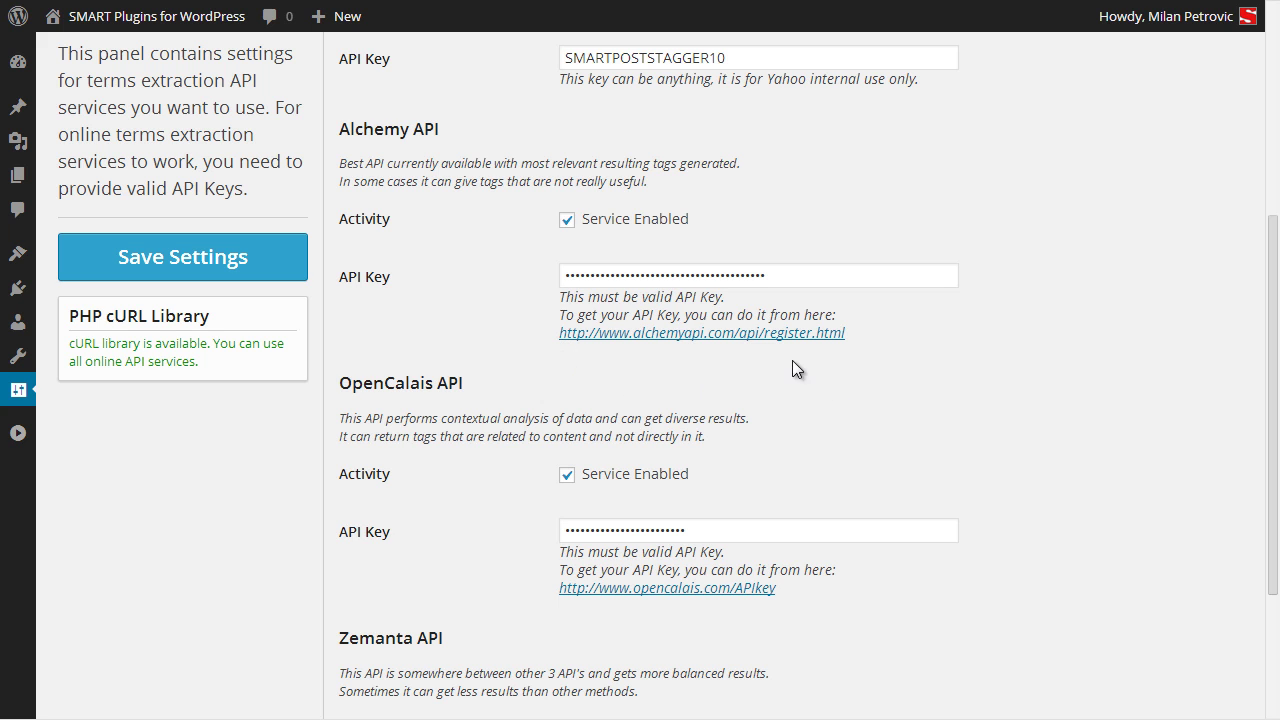
scroll(910, 387, down, 3)
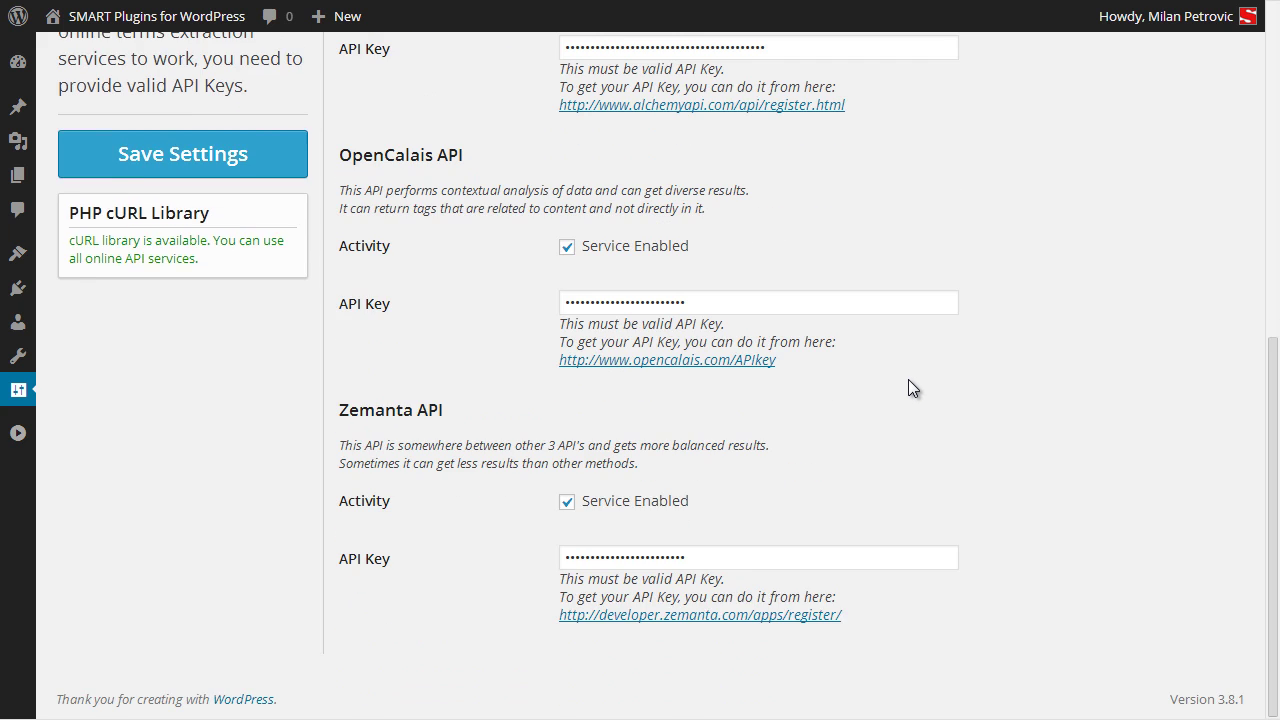
scroll(910, 387, up, 2)
scroll(910, 387, down, 1)
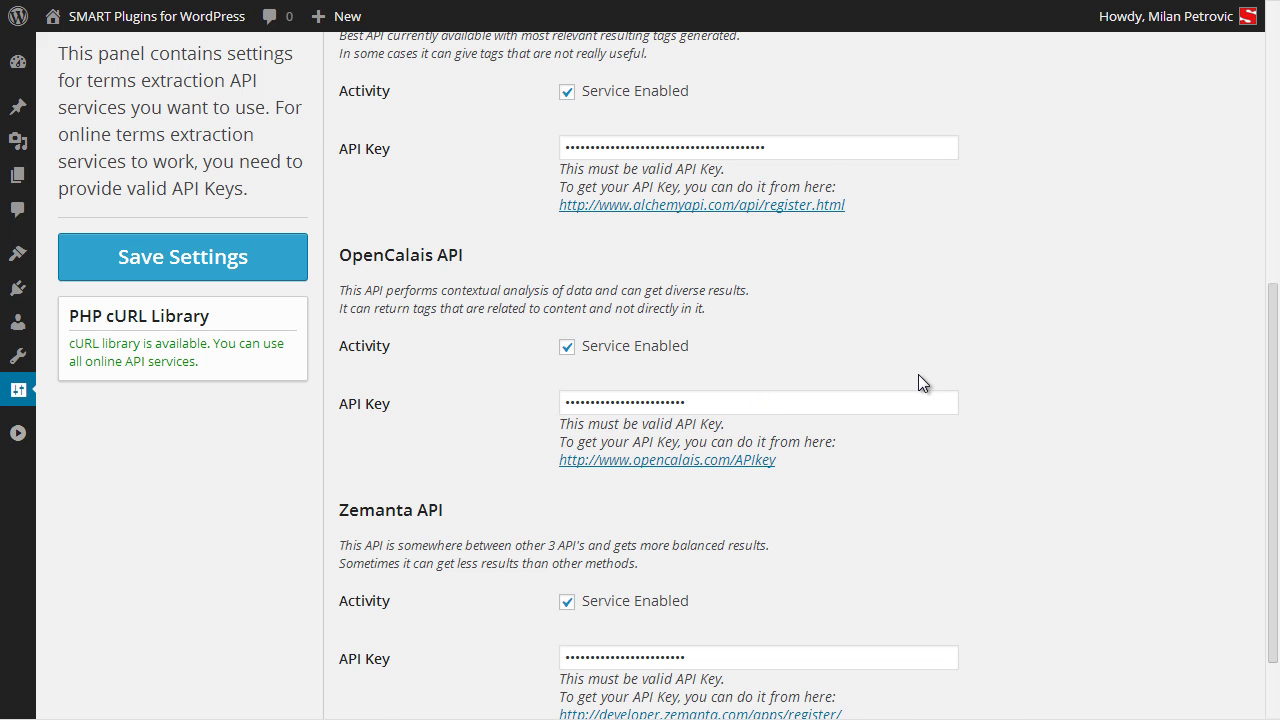
scroll(921, 383, up, 3)
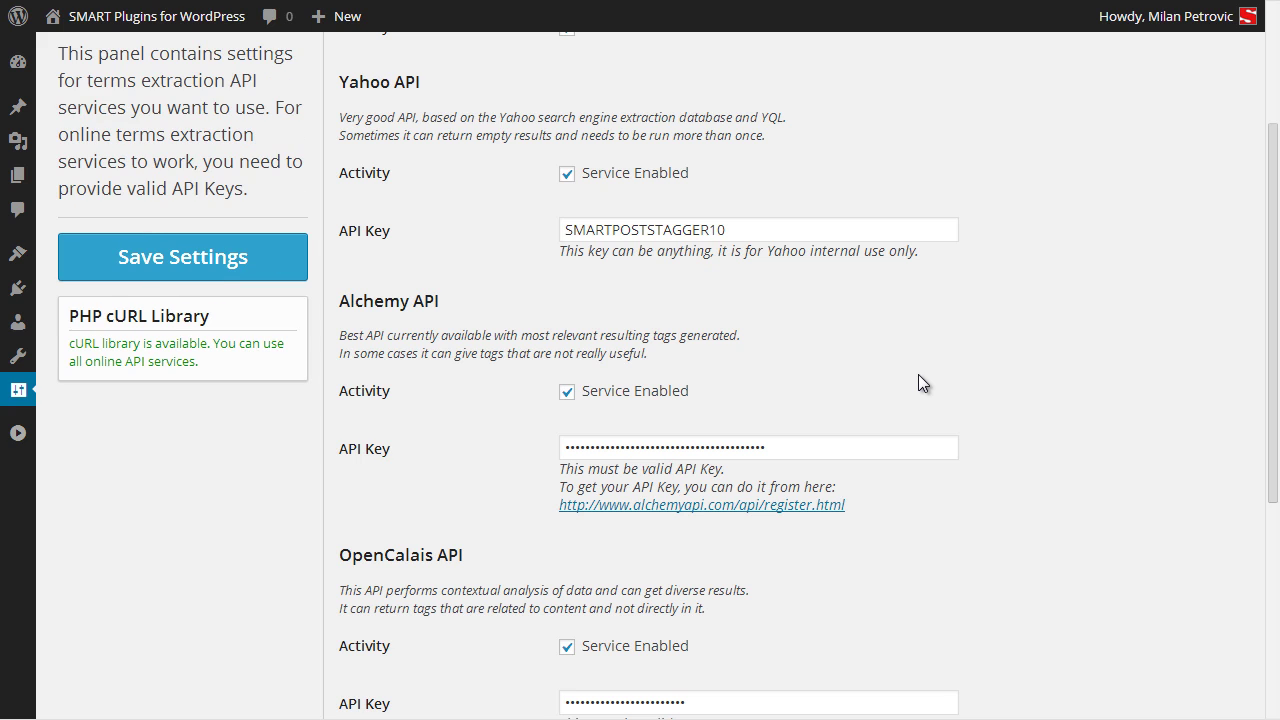
scroll(919, 376, up, 3)
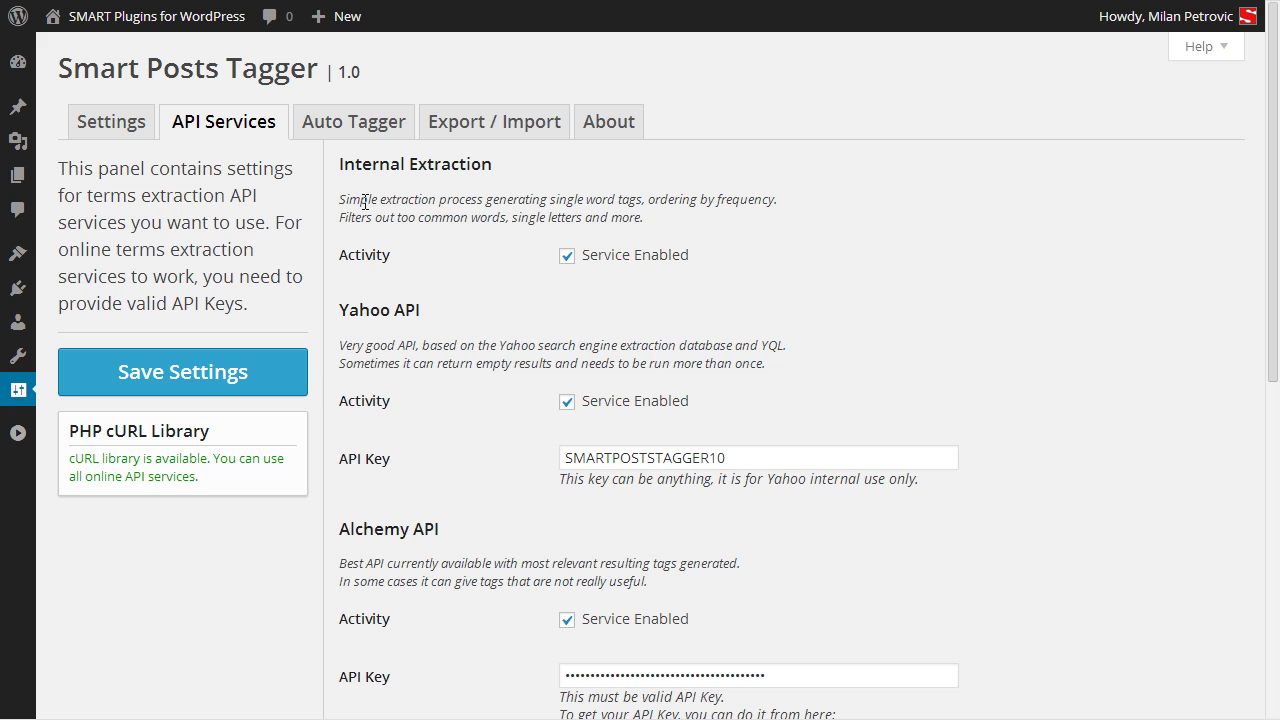
Step: Open the "Smart AJAX Subscribe" post for editing and bring its tag suggestion controls into view
mouse_move(20, 120)
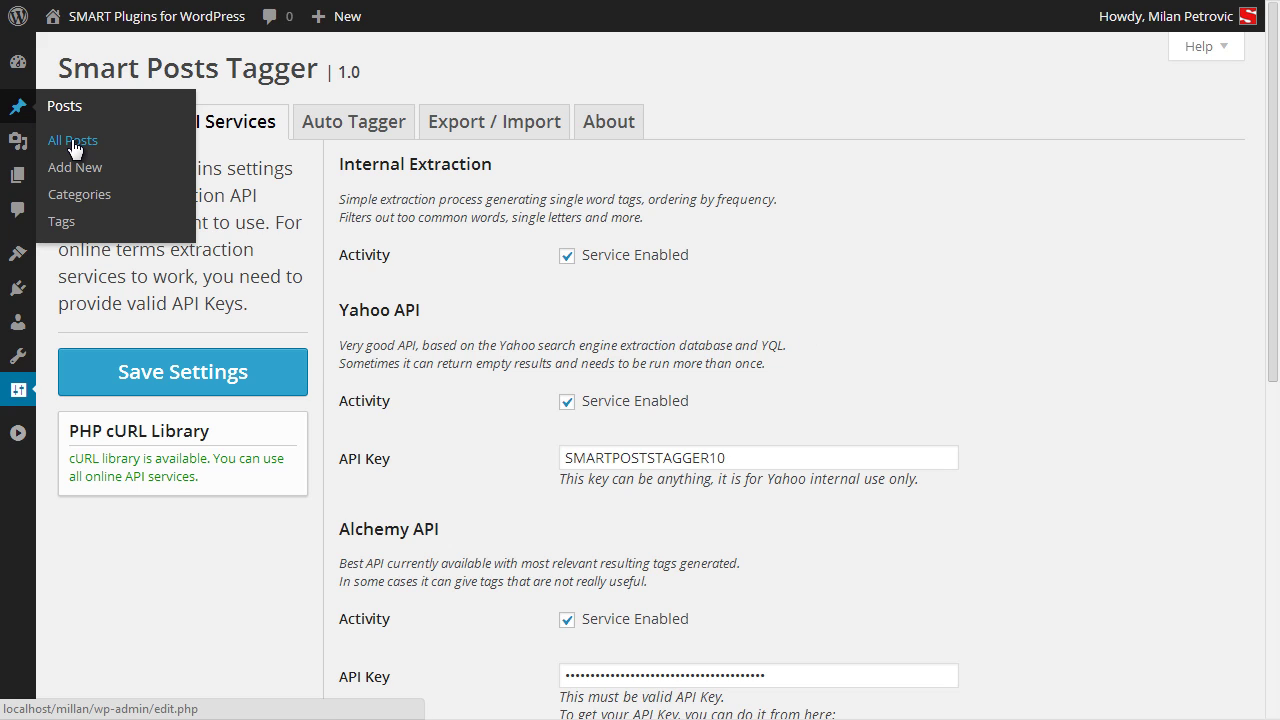
click(73, 144)
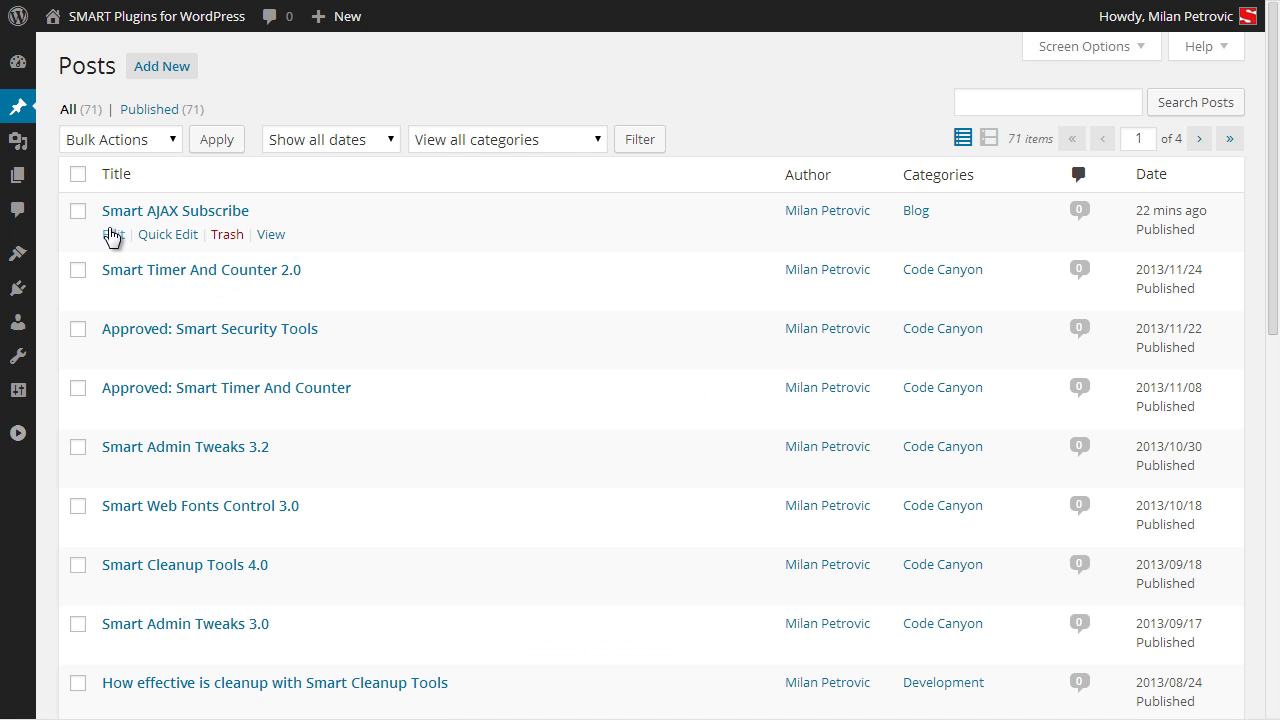
click(110, 236)
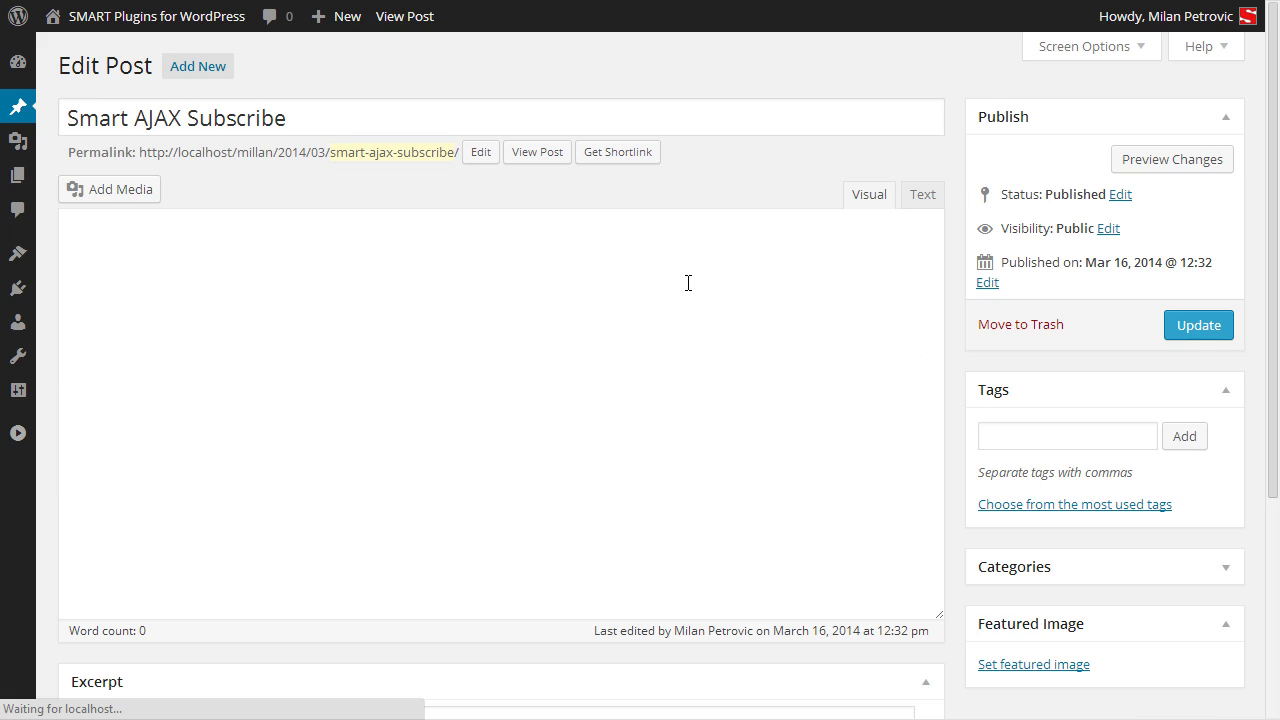
scroll(956, 314, down, 3)
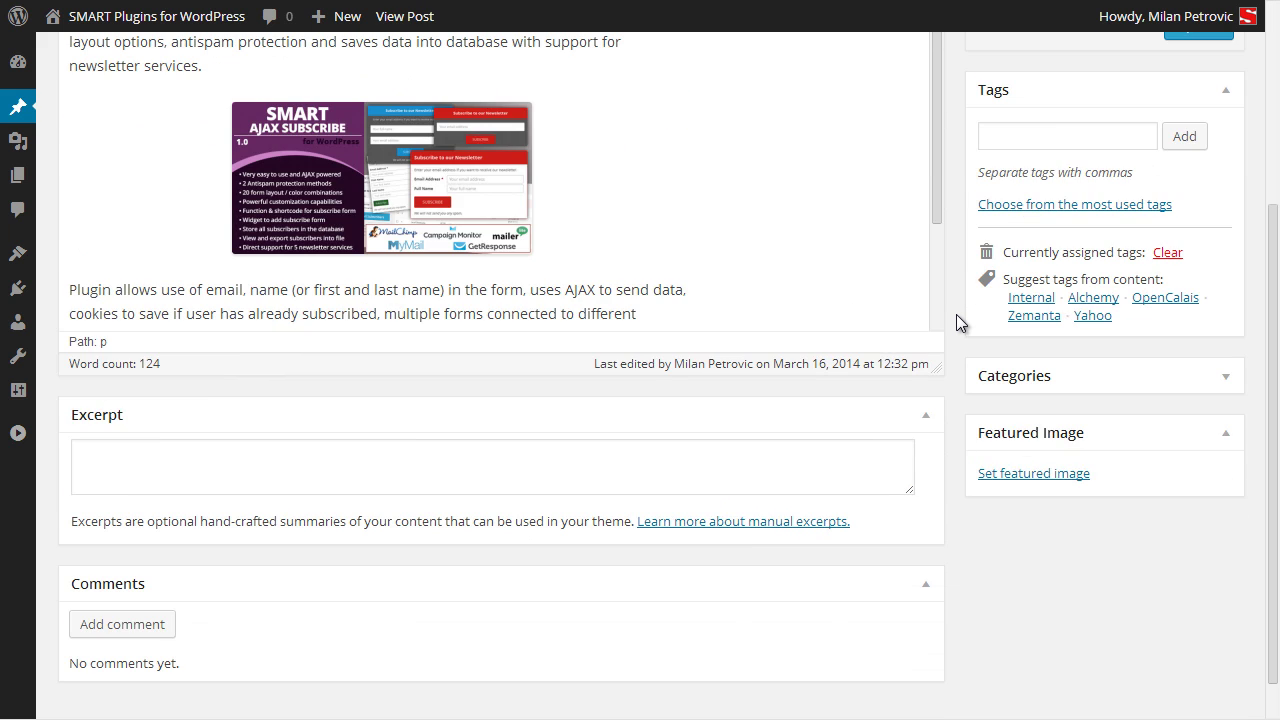
scroll(956, 310, up, 1)
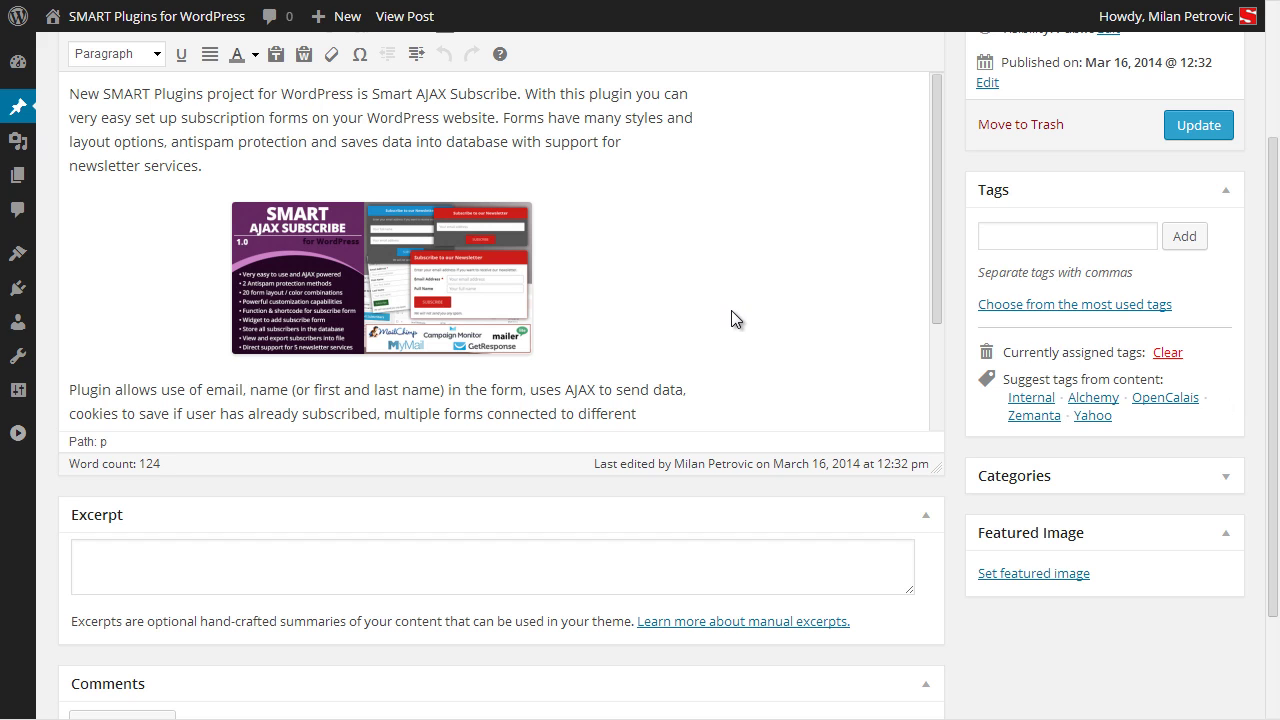
Step: Compare the tags suggested from the post content by Alchemy, Yahoo, Zemanta and OpenCalais, ending on the Yahoo suggestions
click(1093, 400)
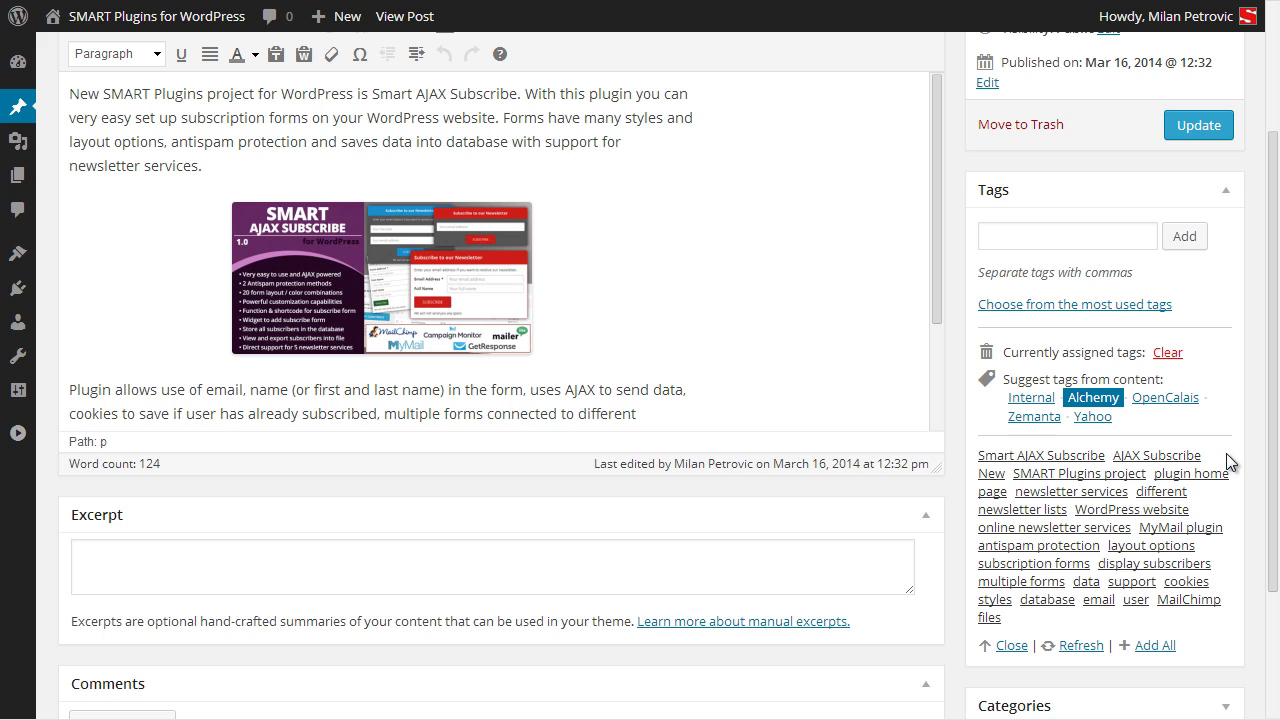
click(1093, 416)
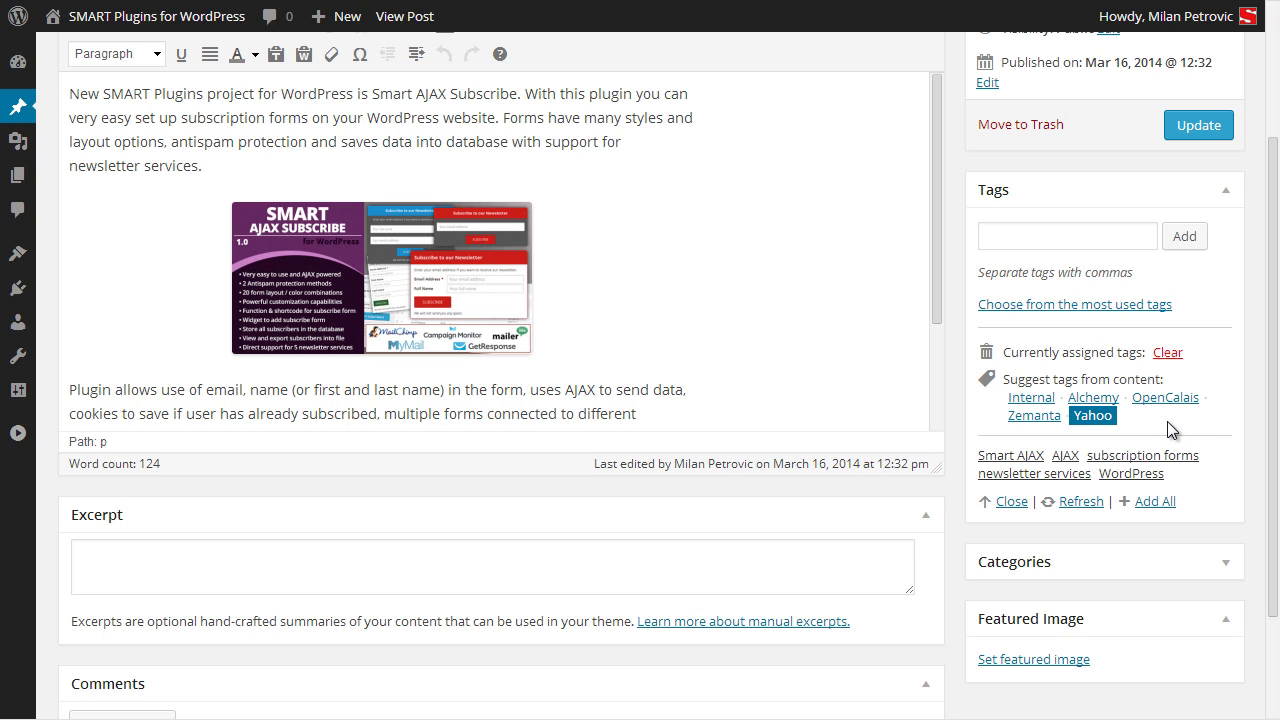
click(1045, 418)
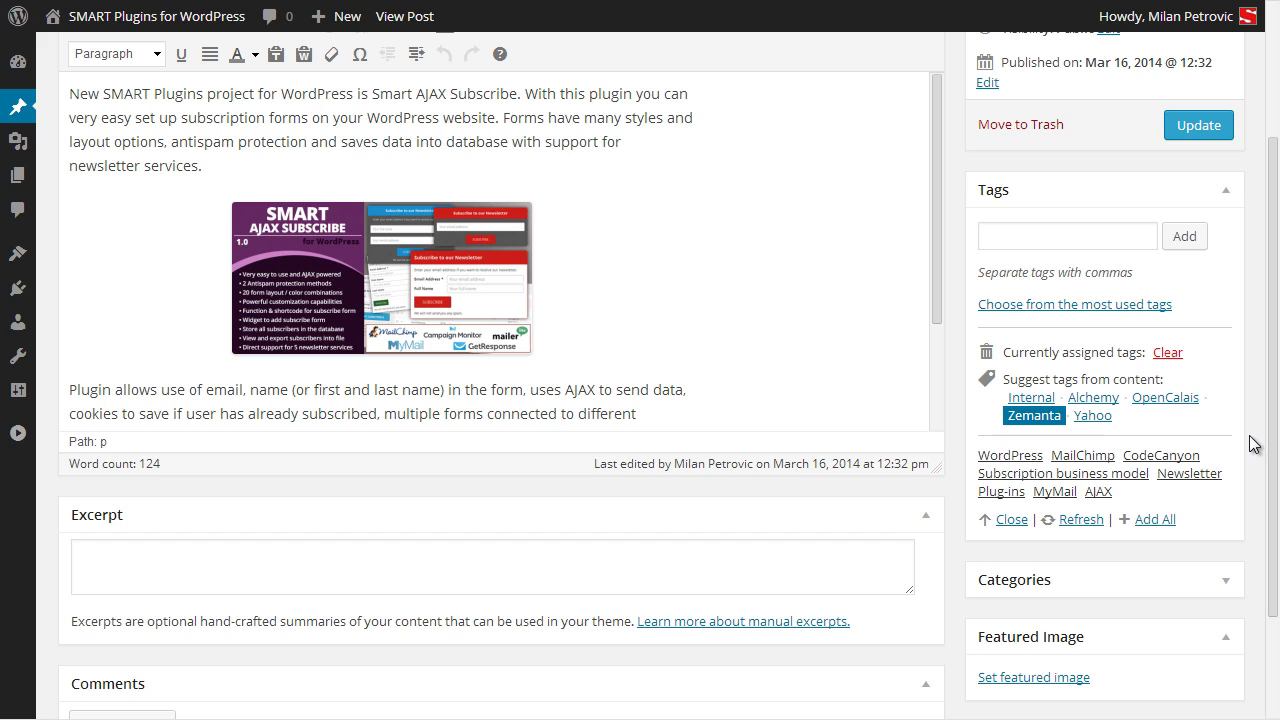
click(1165, 398)
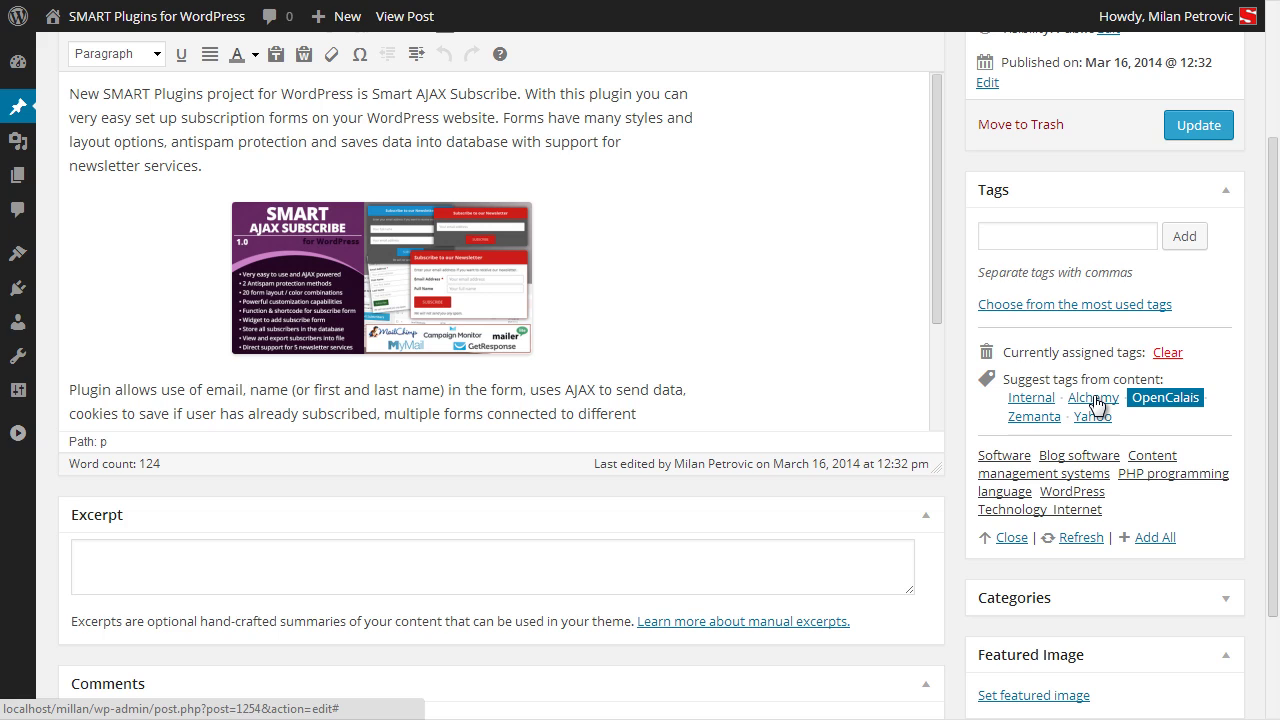
click(1094, 418)
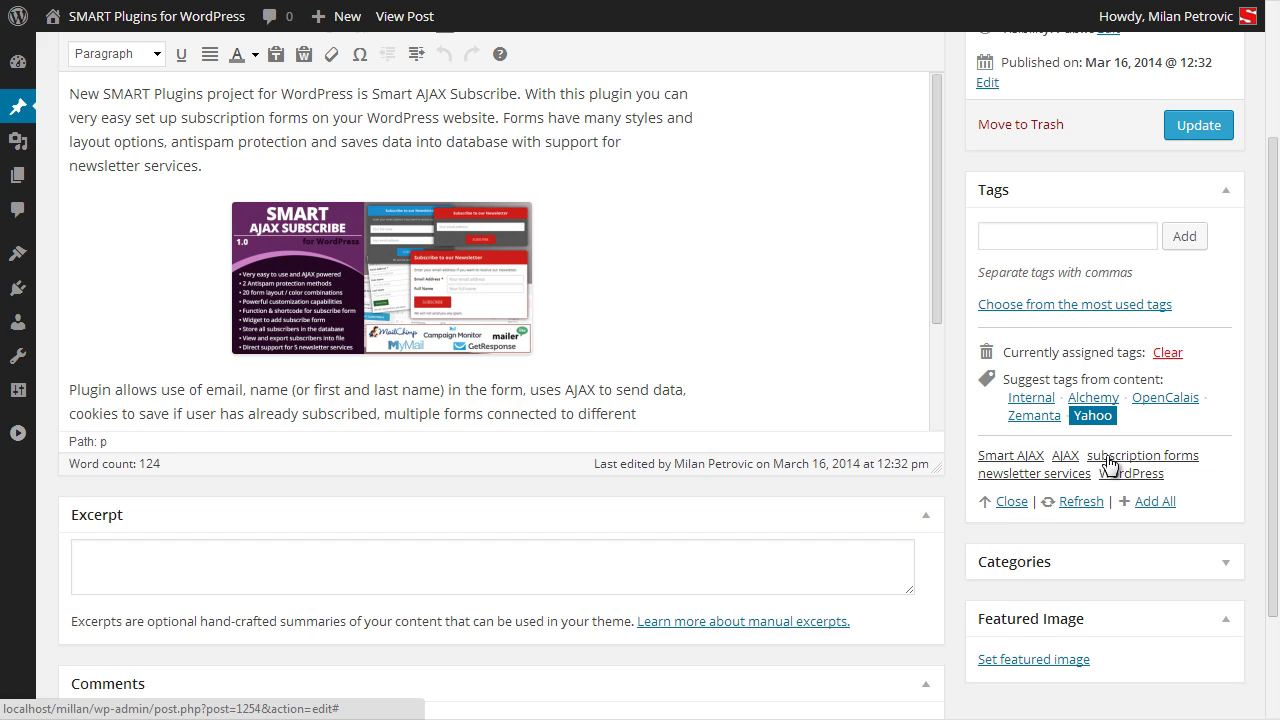
Step: Assign all Yahoo-suggested tags to the post at once and clear all assigned tags
click(1155, 502)
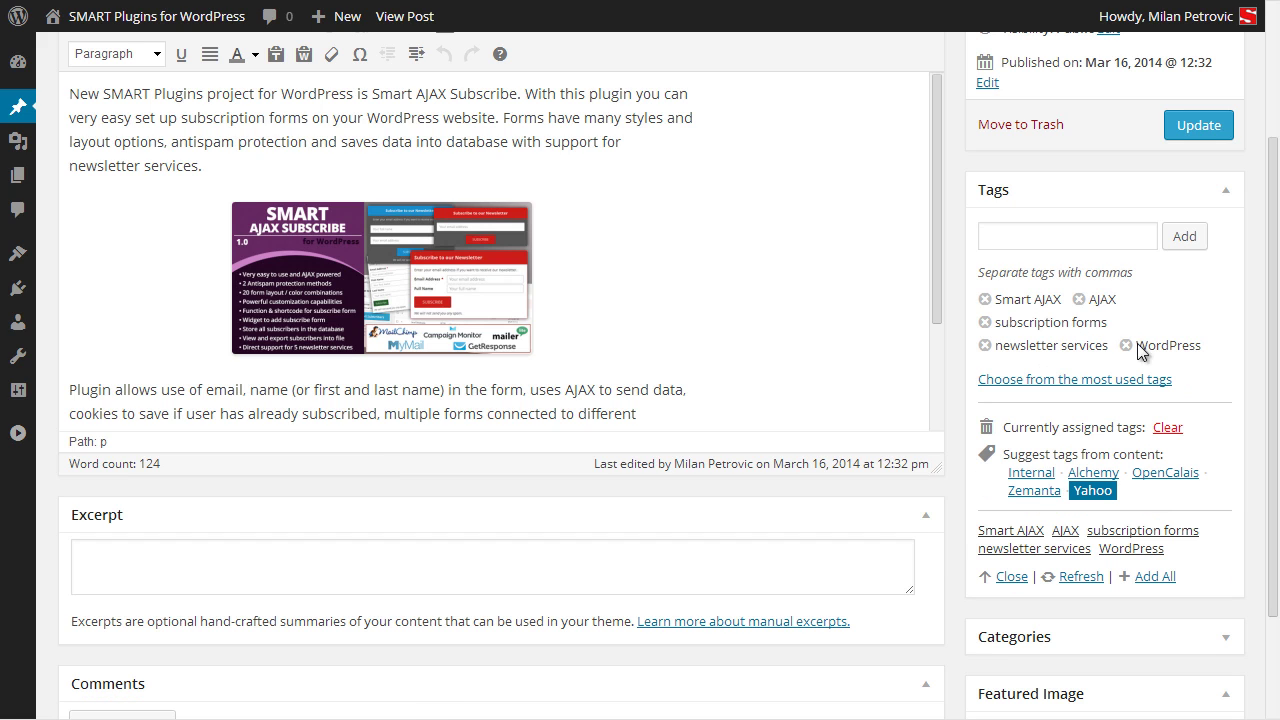
click(1178, 428)
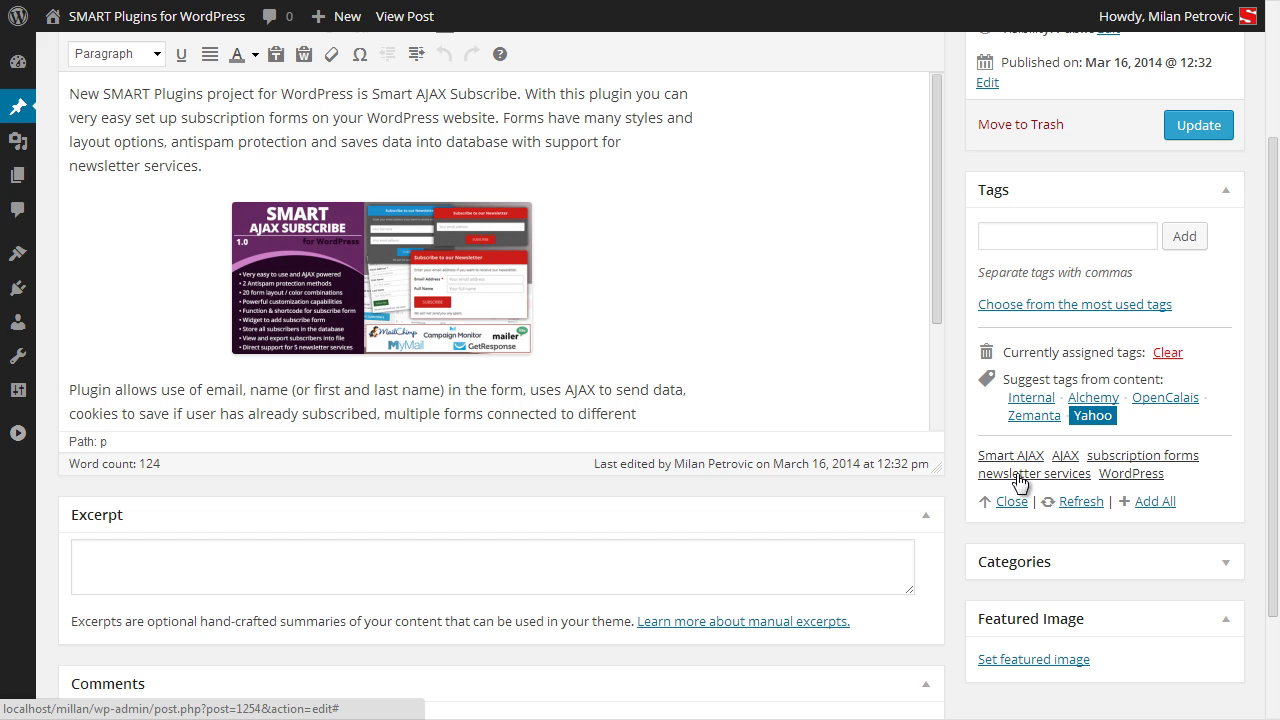
Step: Assign "subscription forms" and "WordPress" from Yahoo, plus "newsletter services", "antispam protection", "MyMail plugin" and "online newsletter services" from Alchemy
click(1160, 456)
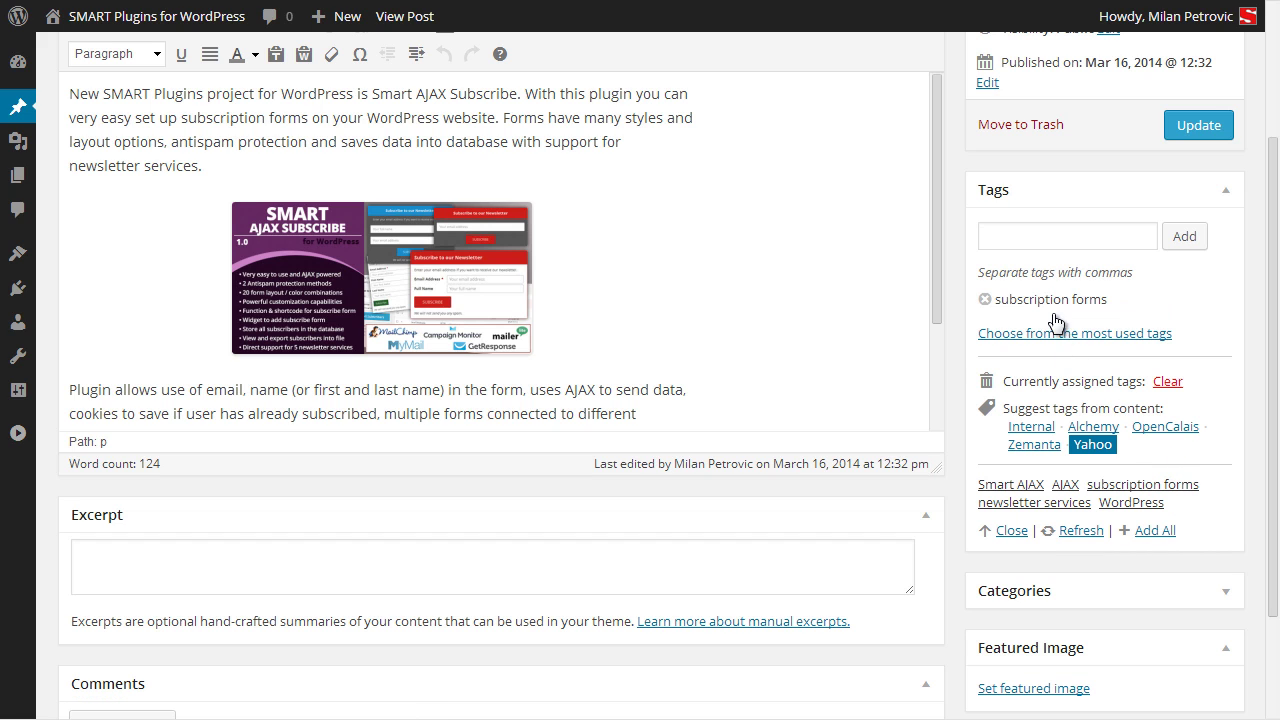
click(1128, 503)
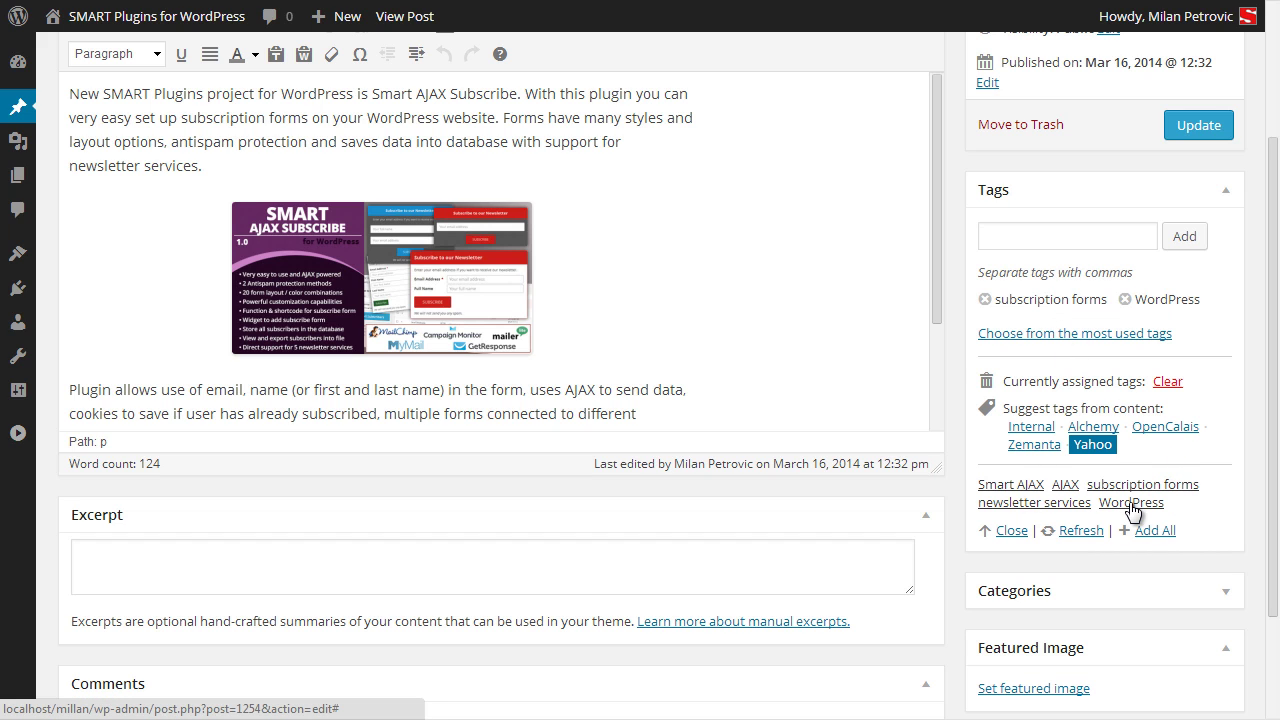
click(1093, 427)
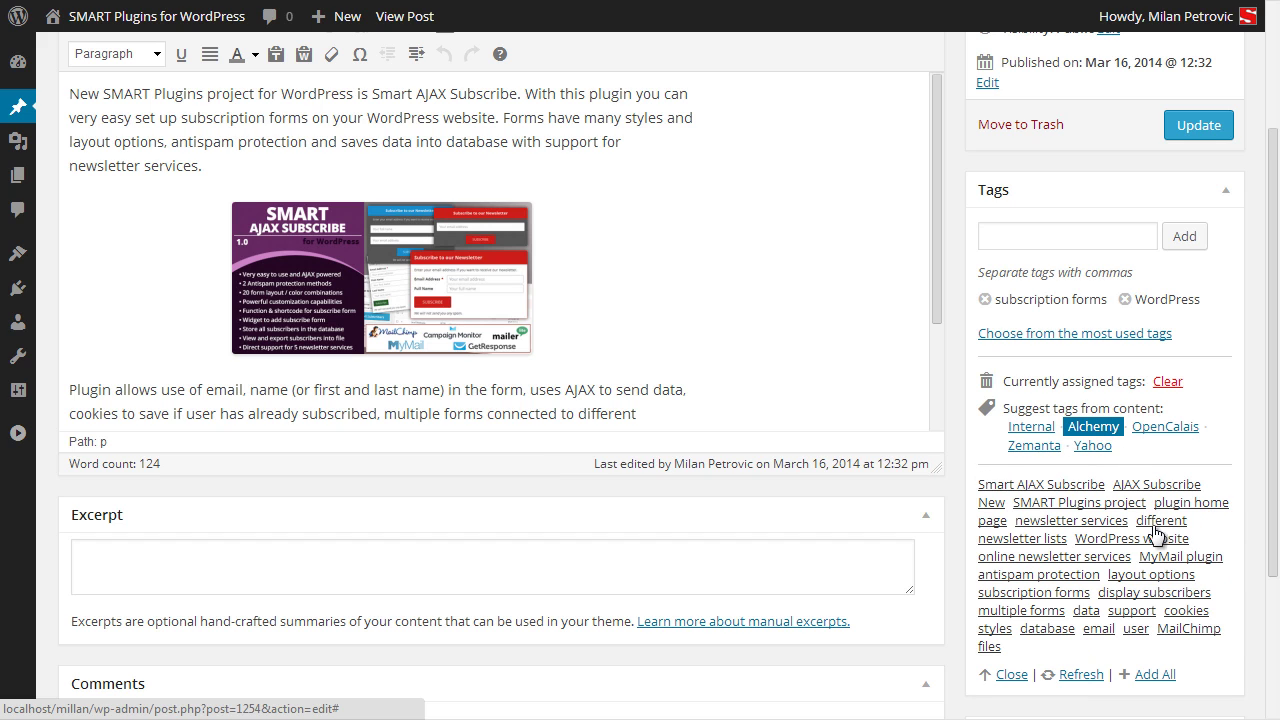
click(1075, 521)
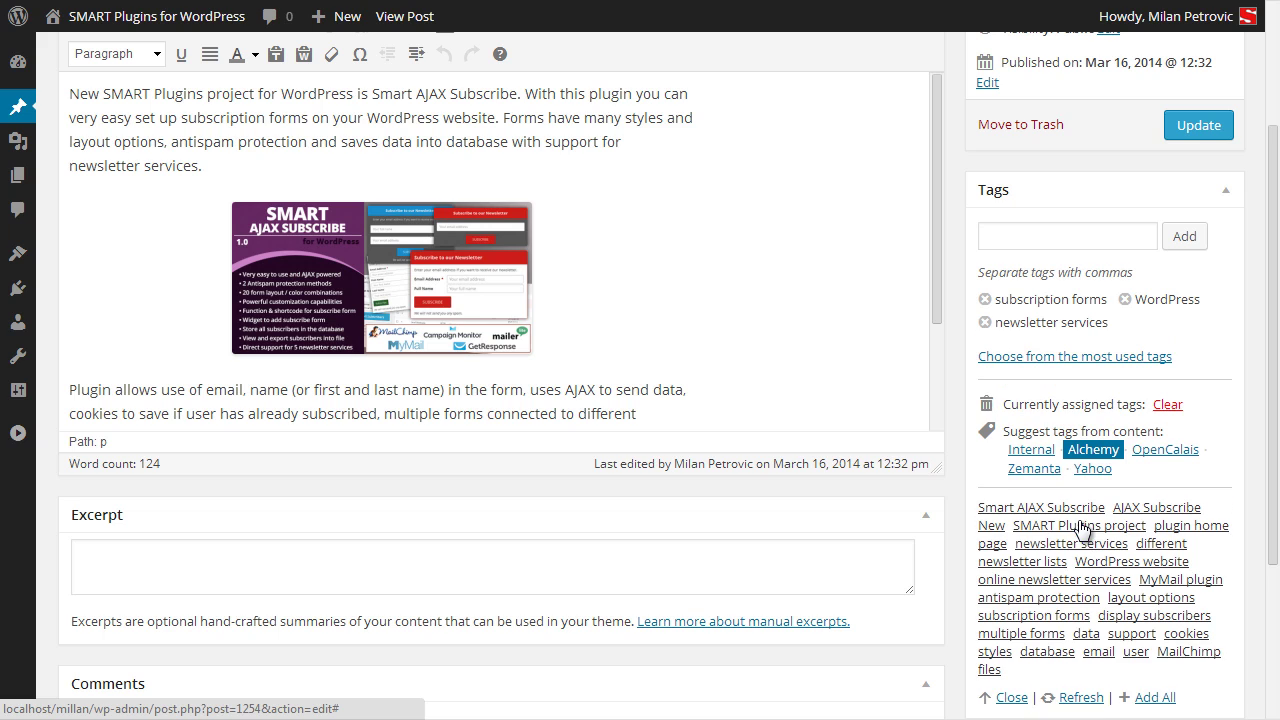
click(1030, 600)
click(1158, 604)
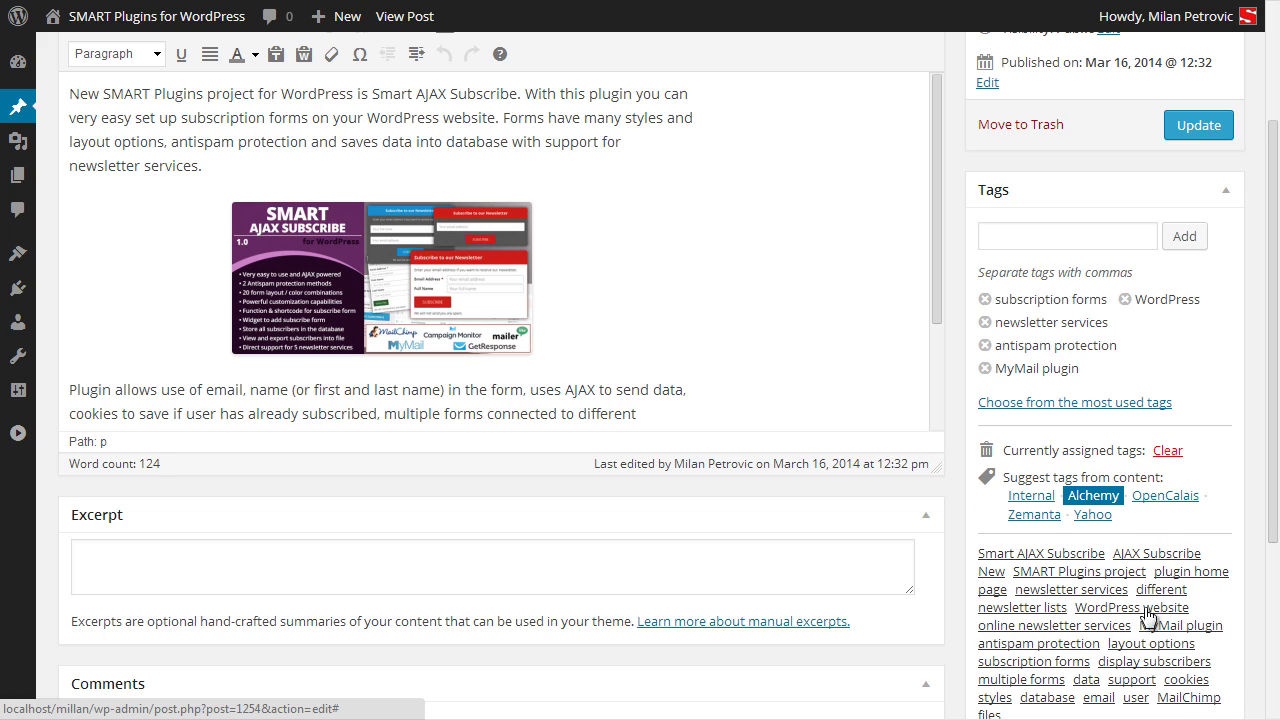
click(1087, 626)
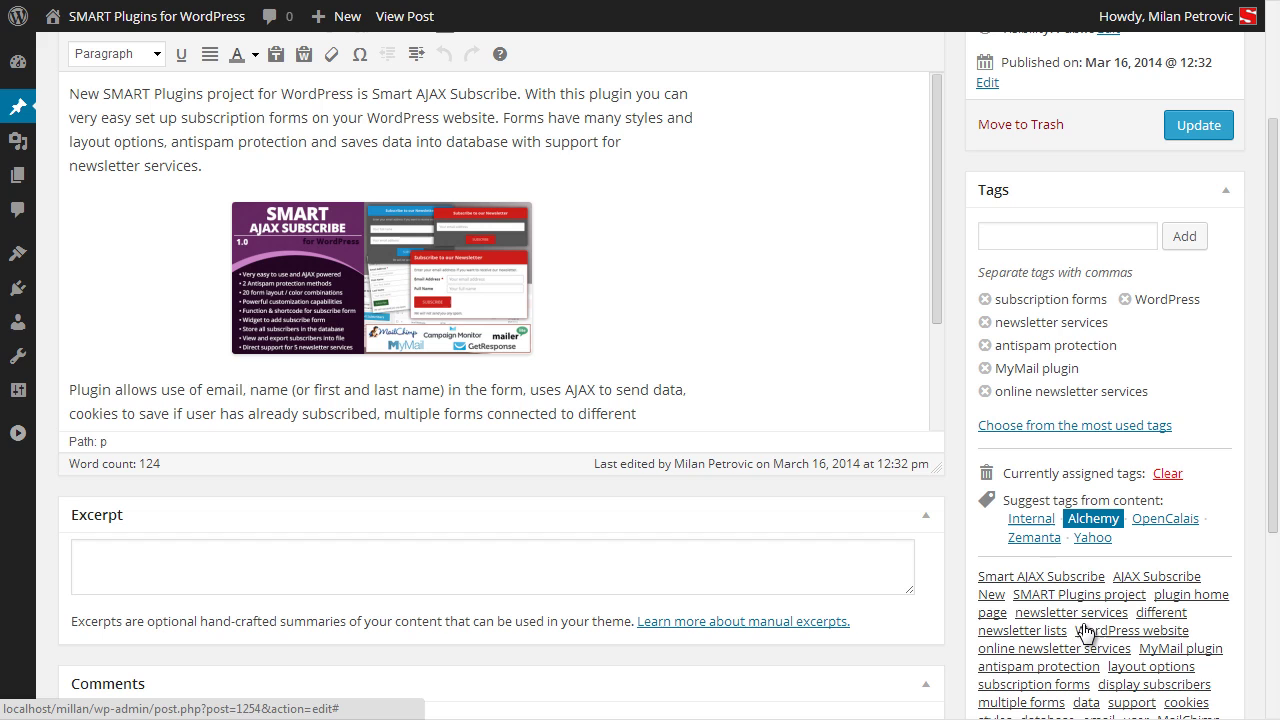
Step: Check the tag suggestions from Internal extraction and update the post with its assigned tags
click(1030, 522)
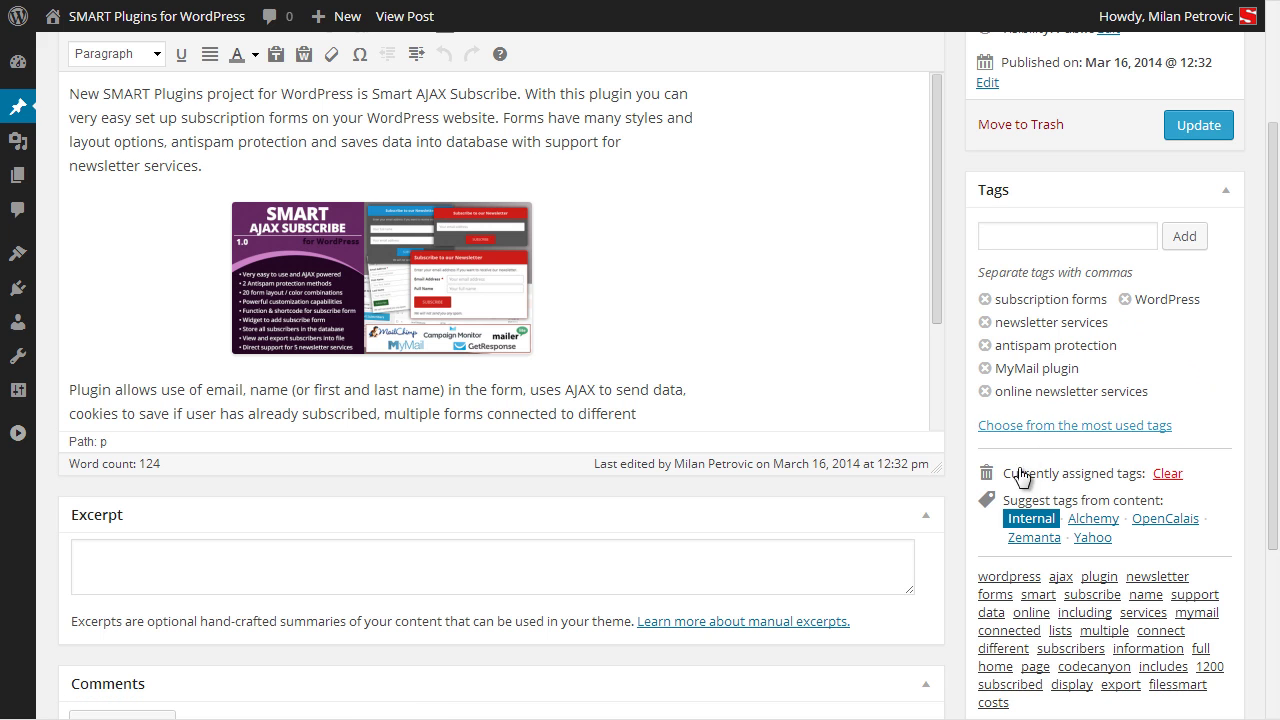
scroll(1220, 505, down, 3)
scroll(1222, 498, up, 5)
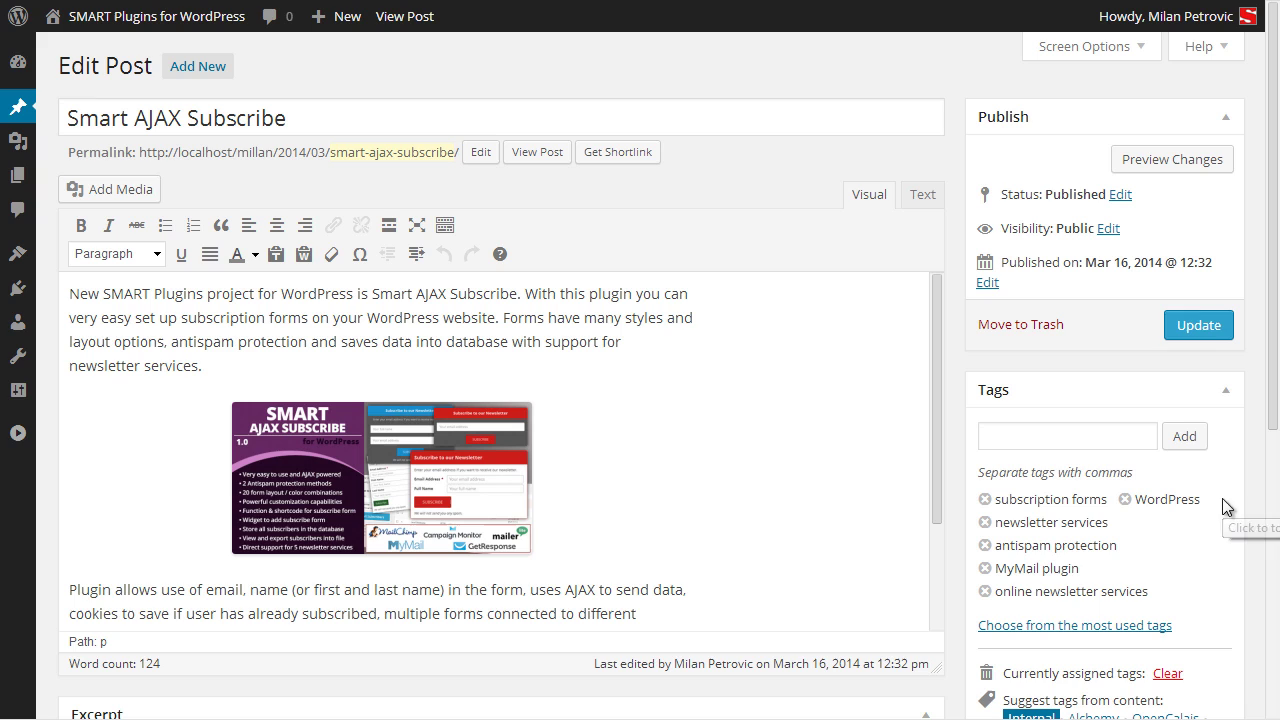
click(1198, 325)
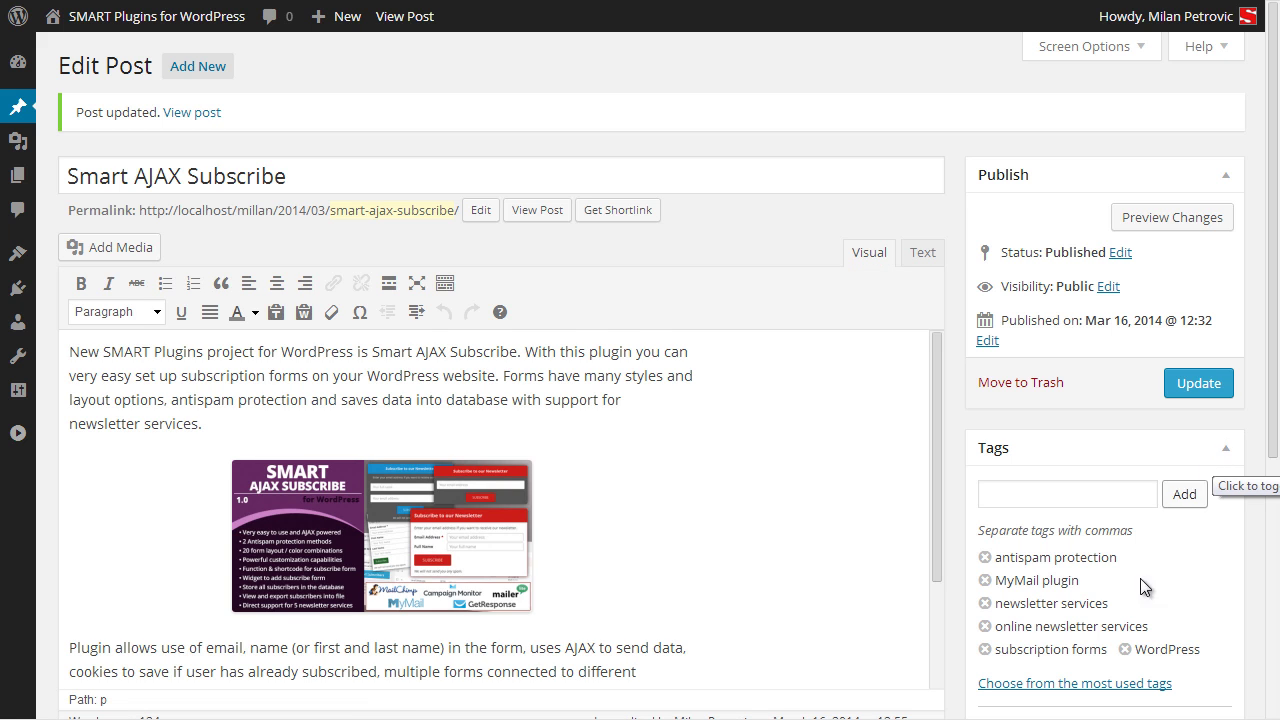
Step: Check the saved tags on the updated post and return to the list of all posts
scroll(1140, 578, down, 3)
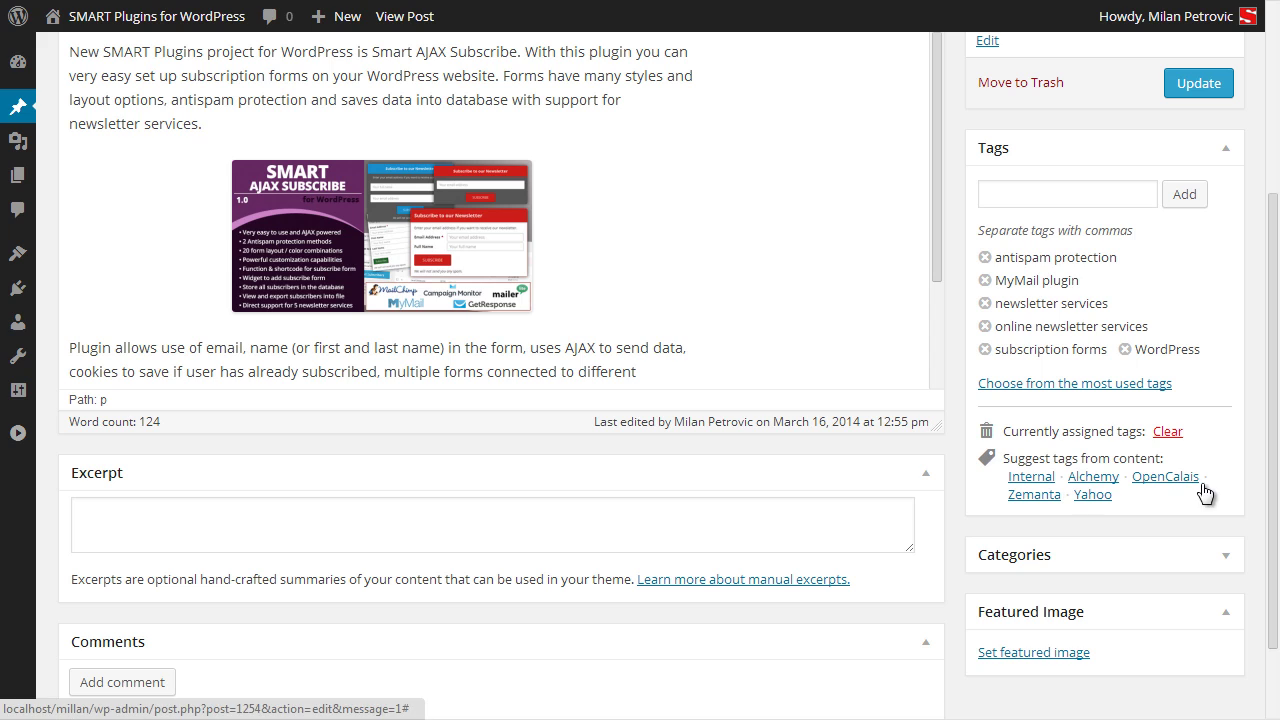
mouse_move(30, 117)
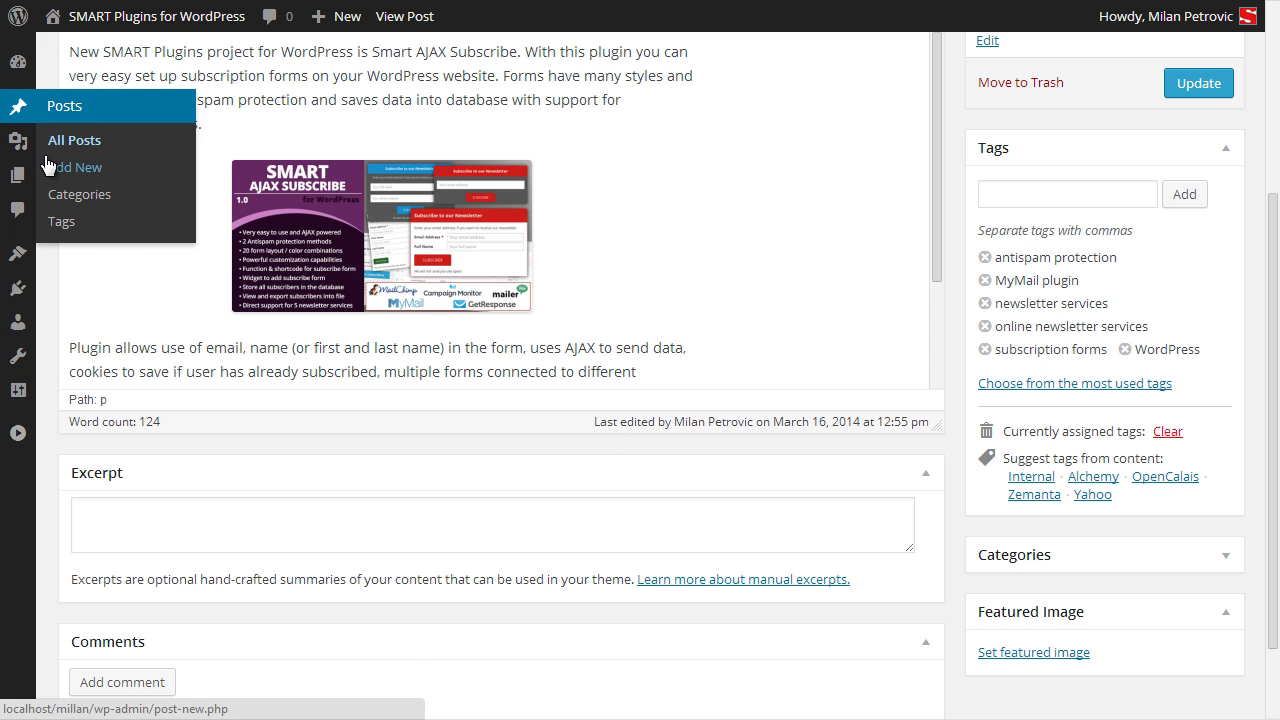
click(52, 138)
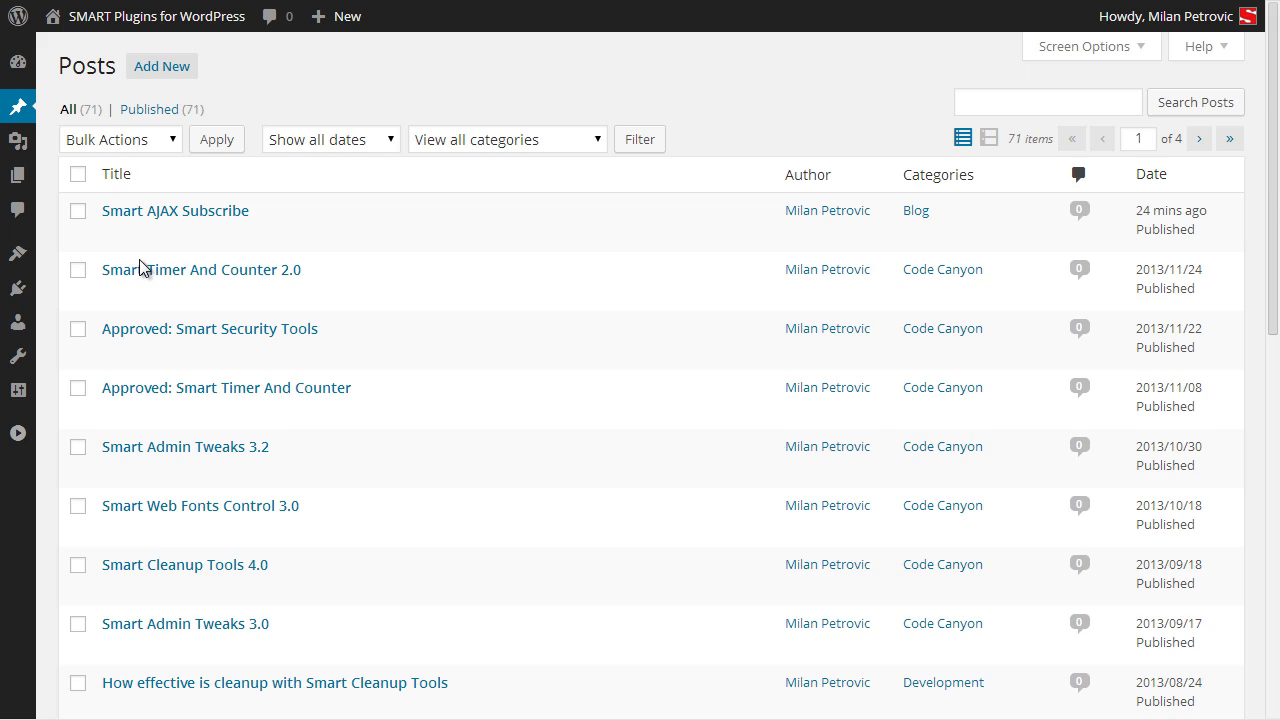
Step: Edit the post "Smart Timer And Counter 2.0", assign all Yahoo-suggested tags to it and update the post
mouse_move(94, 271)
click(215, 294)
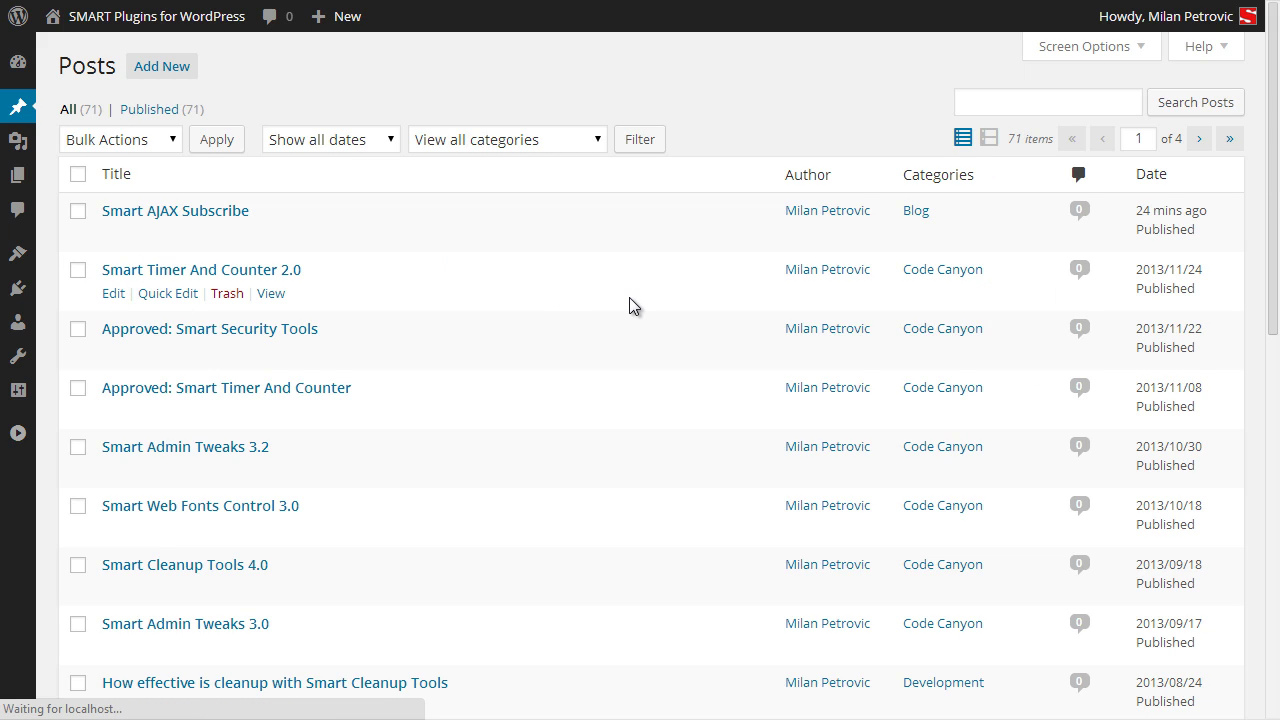
scroll(1167, 502, down, 2)
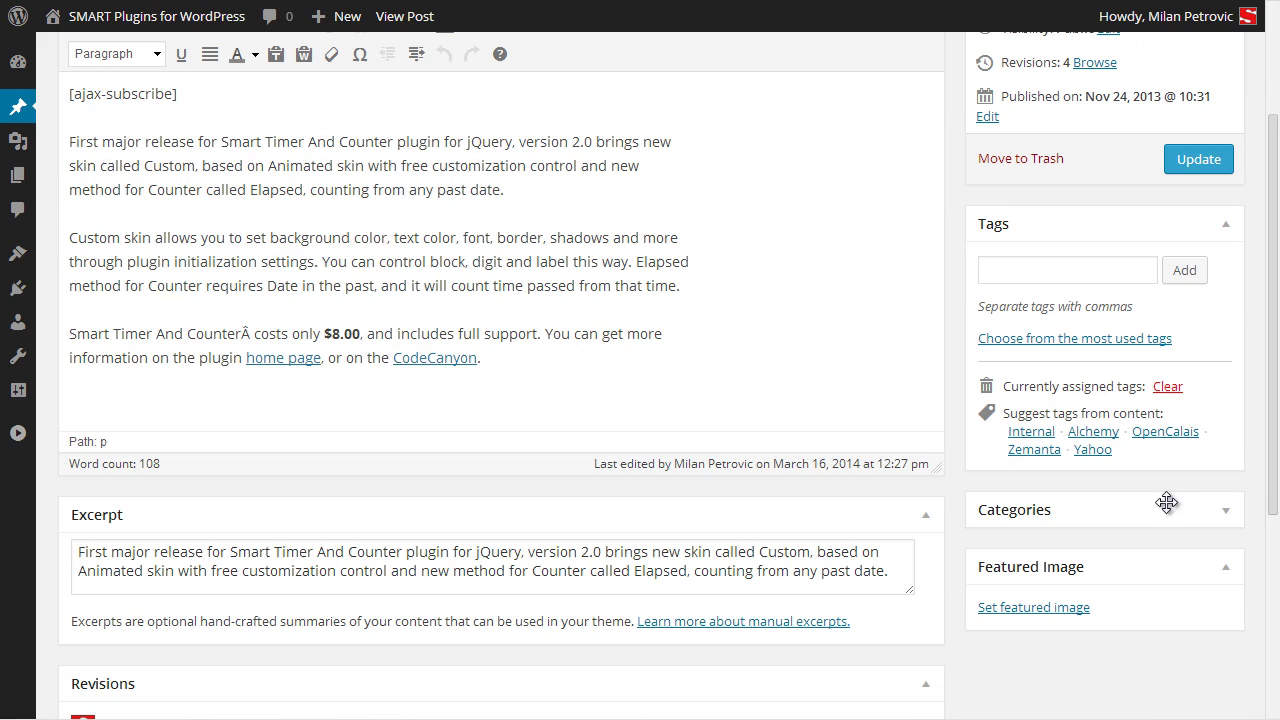
click(1104, 454)
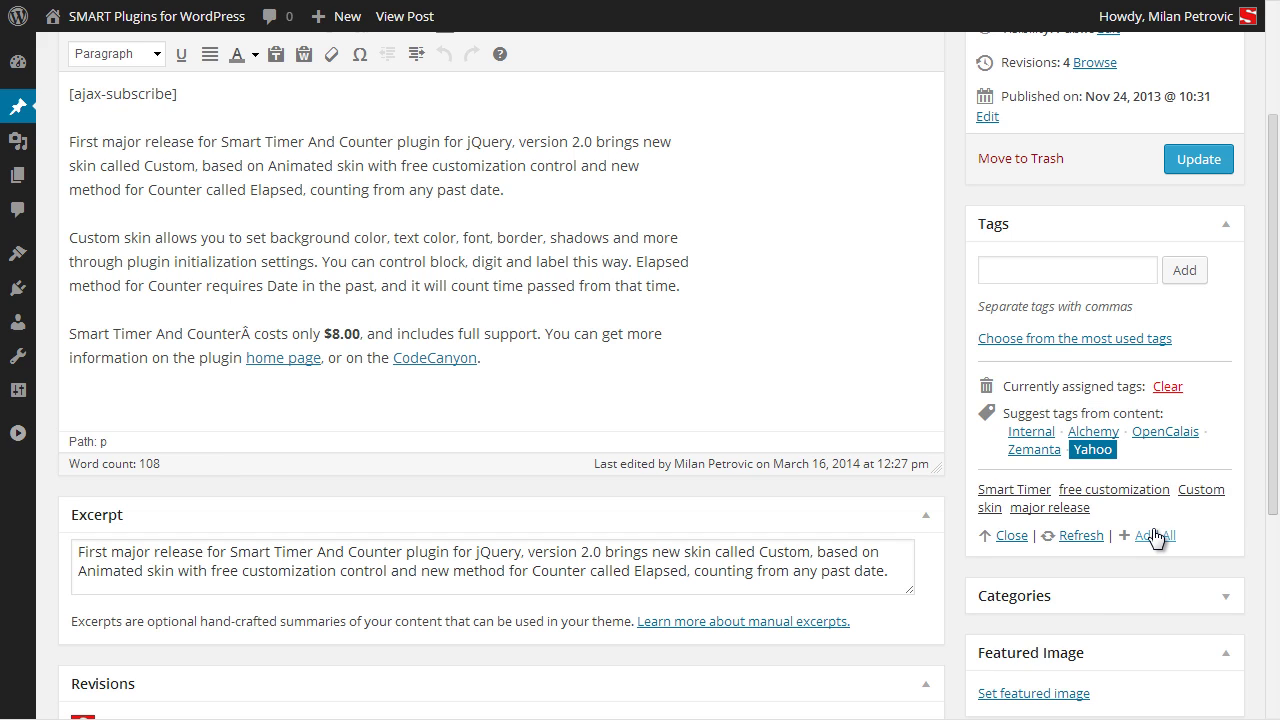
click(1155, 537)
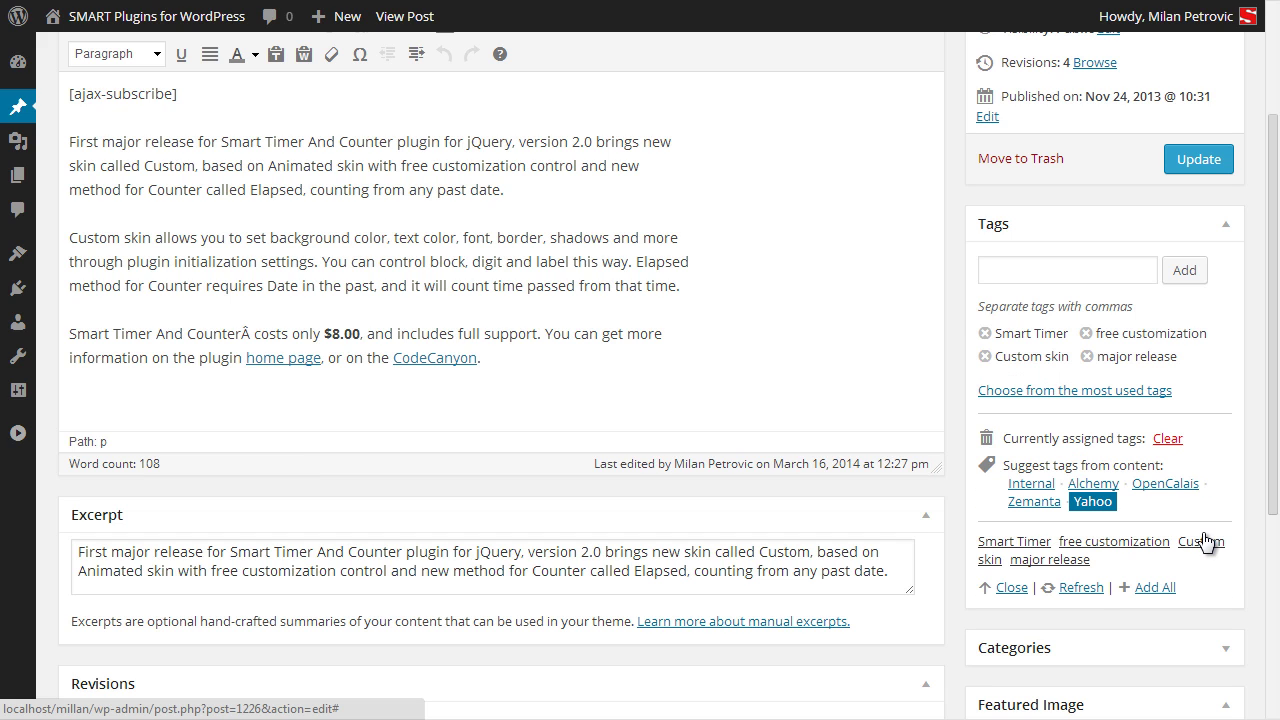
click(1190, 162)
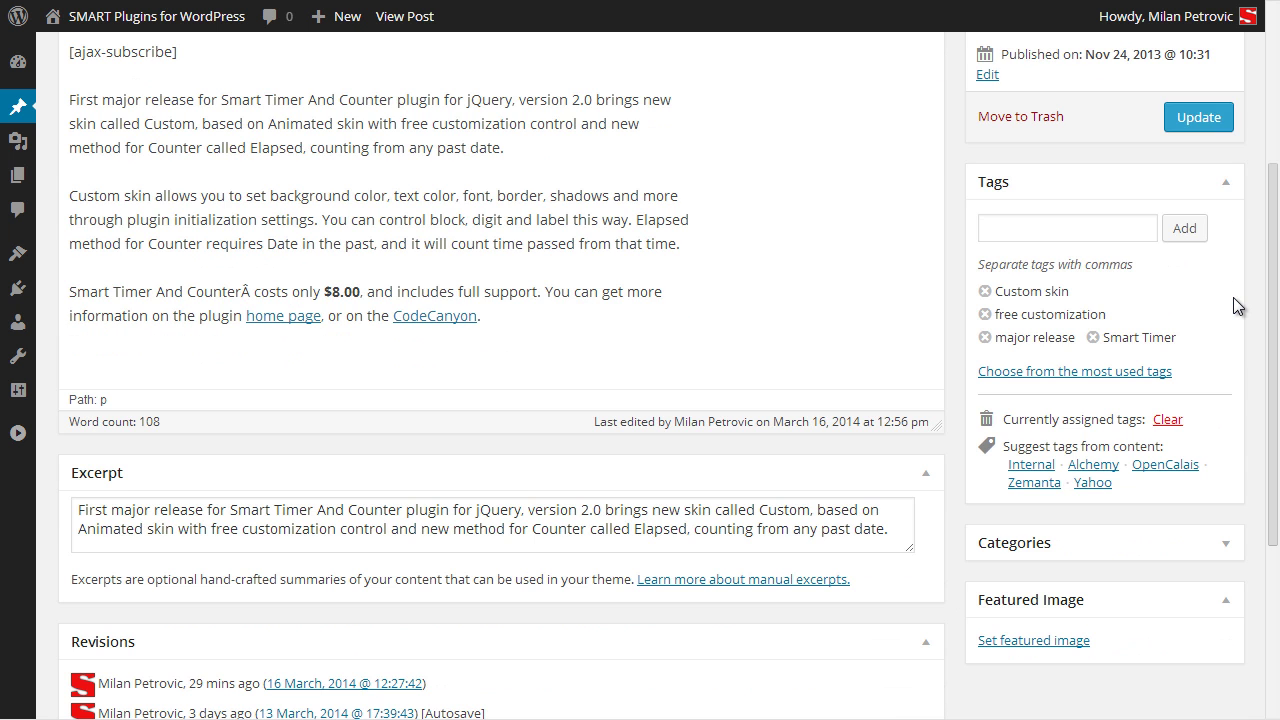
Step: In the list of all posts, show the Tags column and hide the Author column
scroll(1233, 297, up, 3)
mouse_move(18, 107)
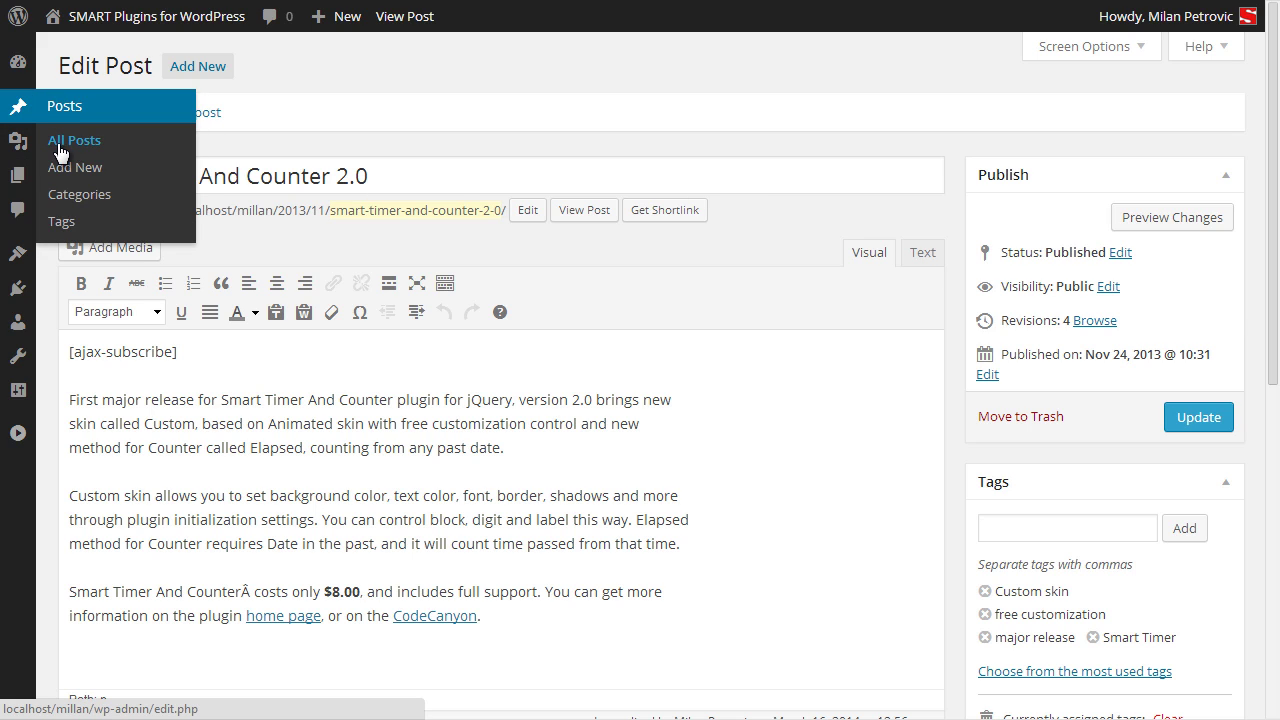
click(60, 142)
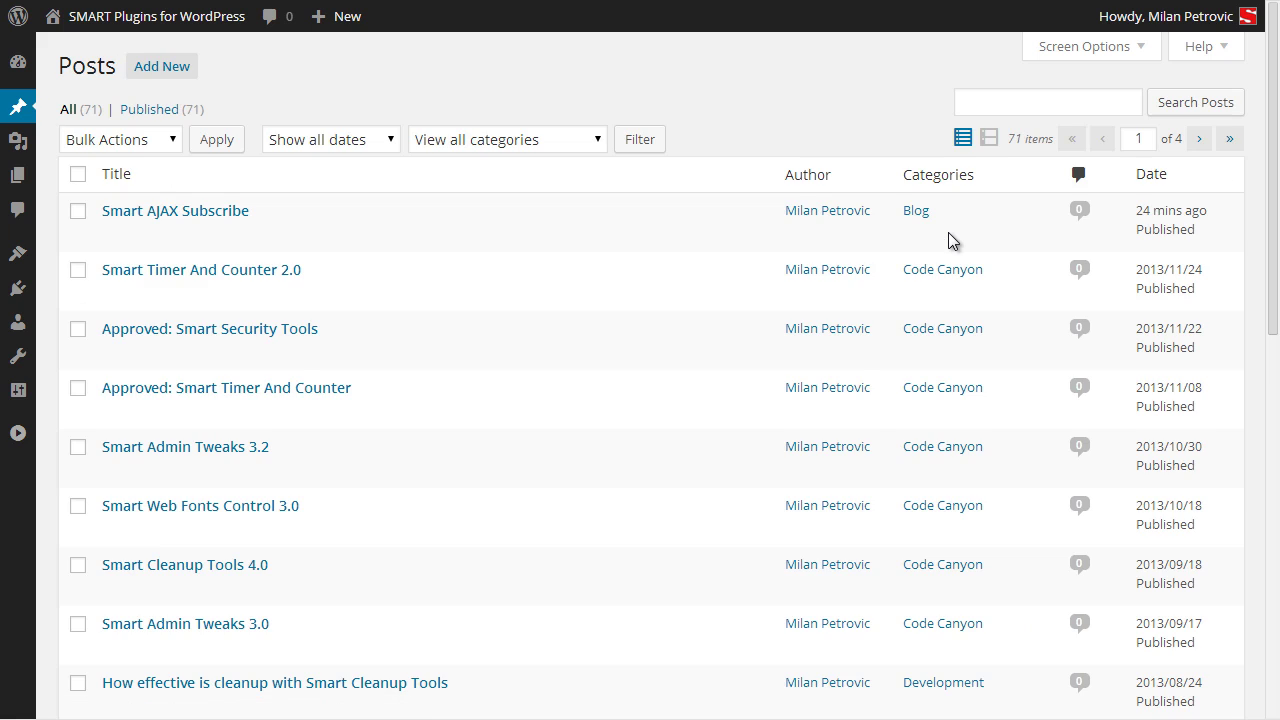
click(1067, 49)
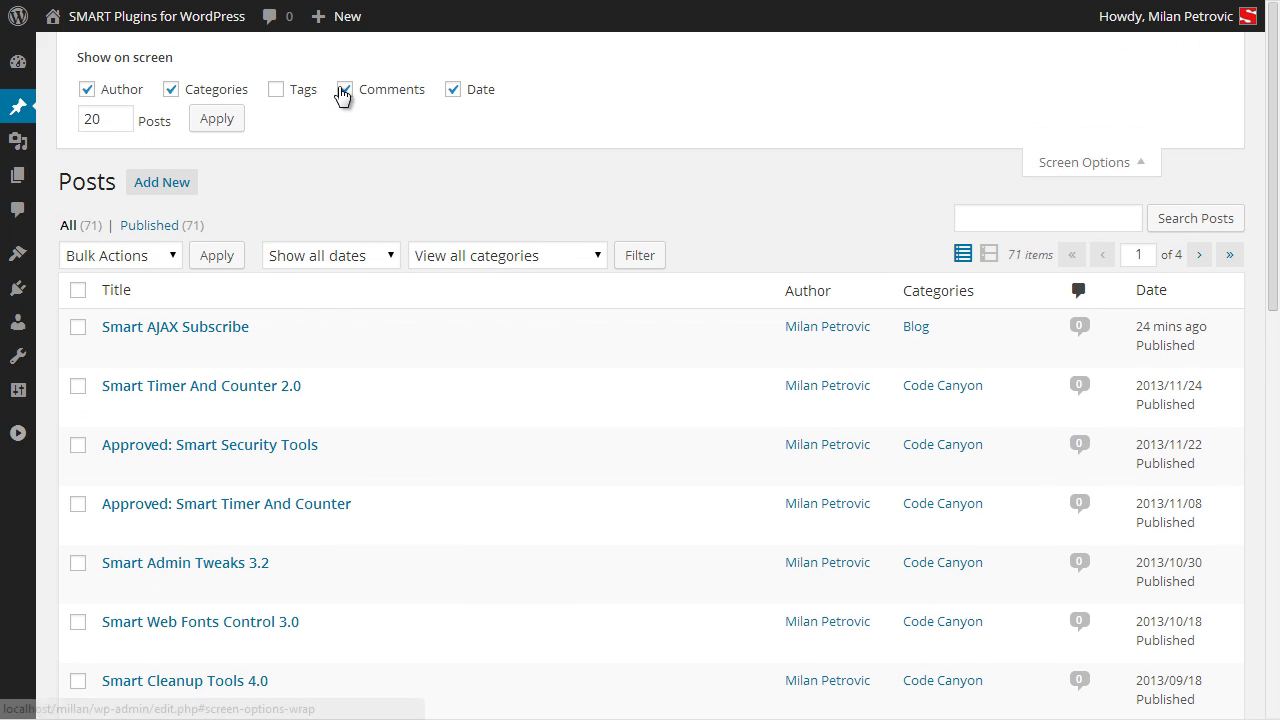
click(278, 92)
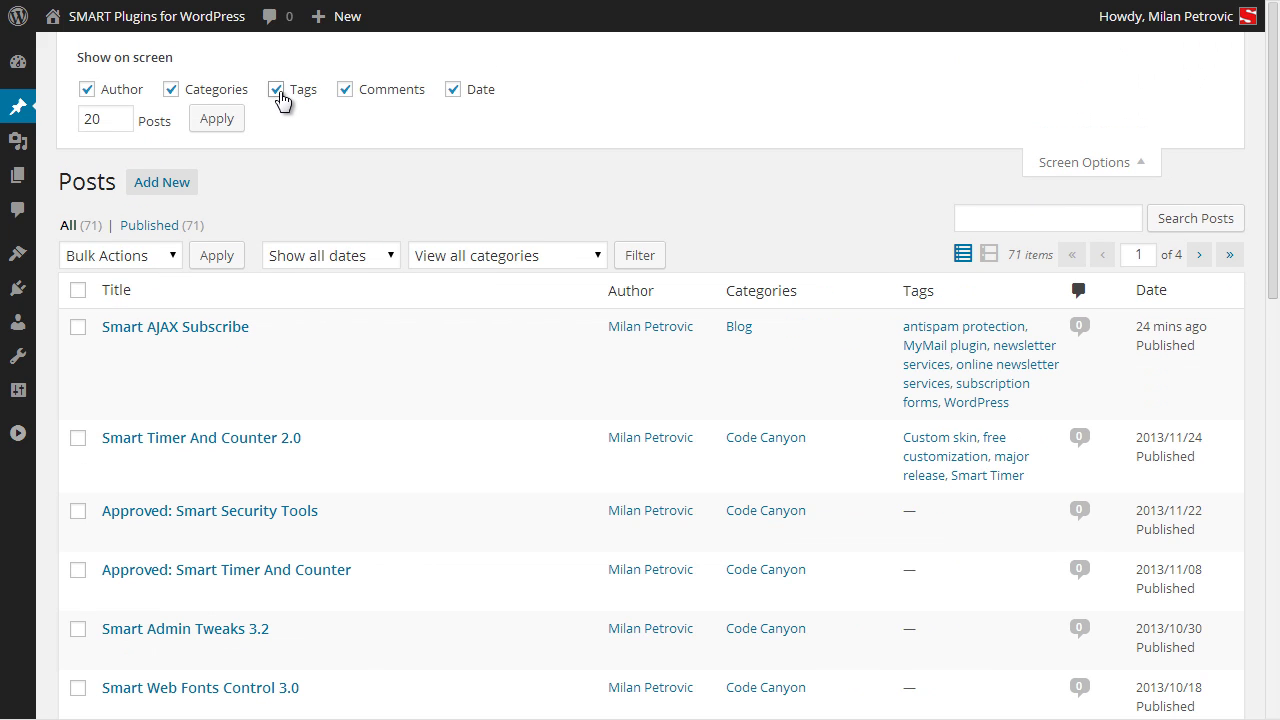
click(132, 92)
click(1120, 168)
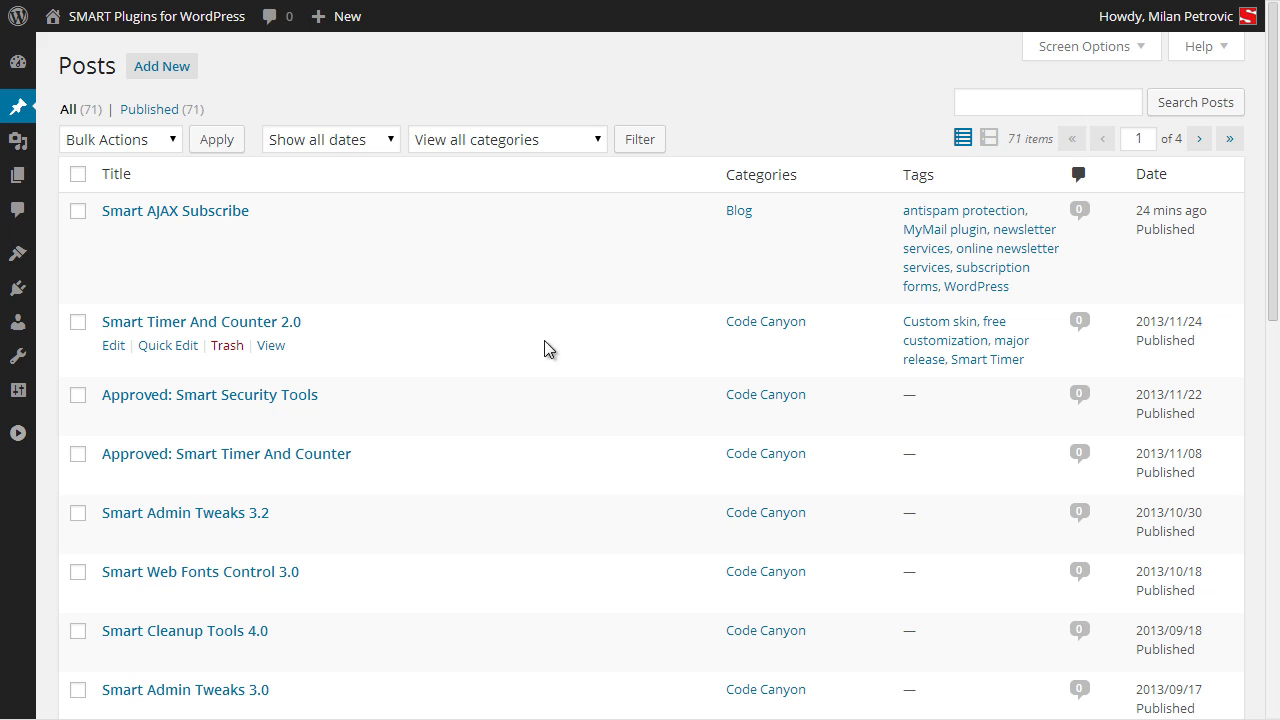
Step: Open the Auto Tagger settings of the Smart Posts Tagger plugin
mouse_move(18, 390)
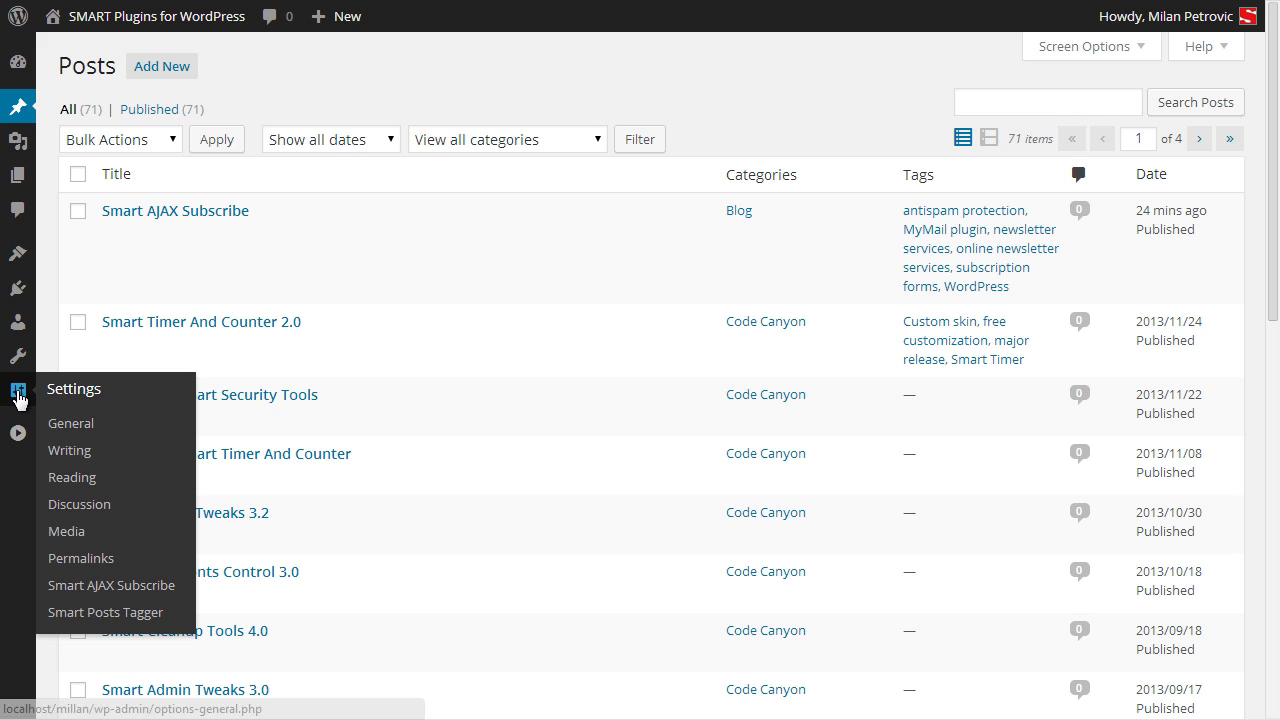
click(140, 596)
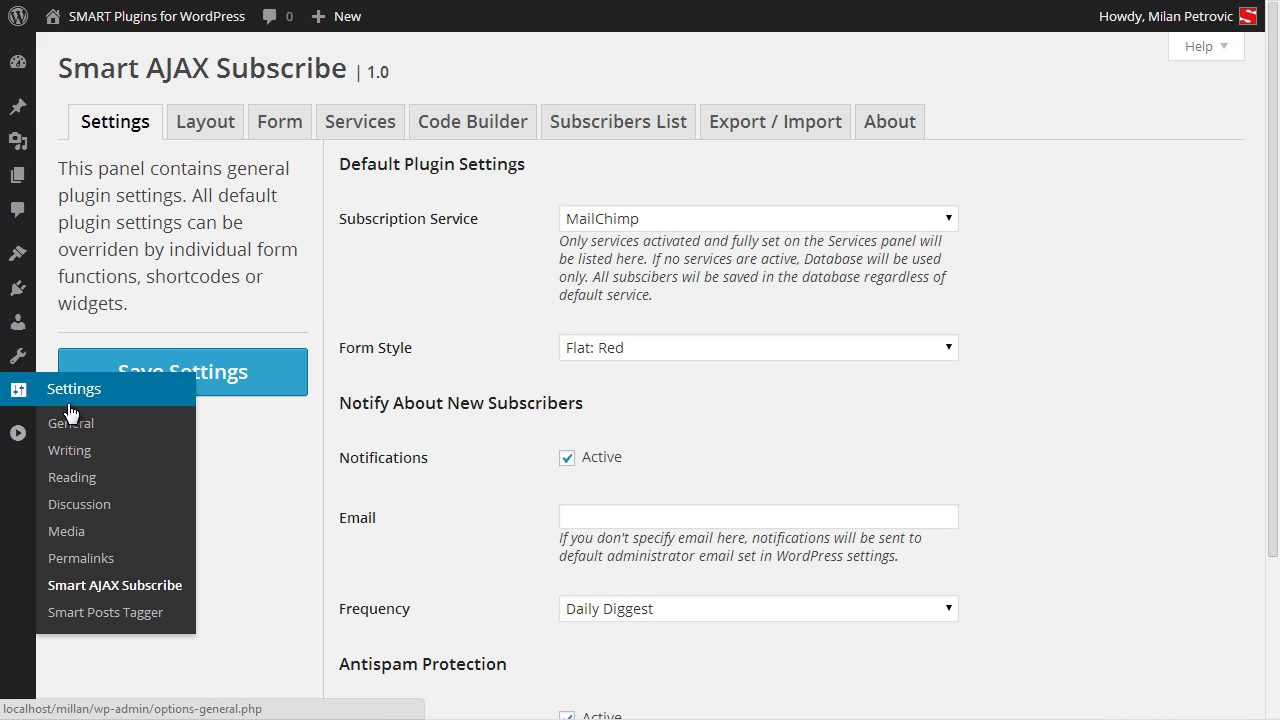
click(60, 692)
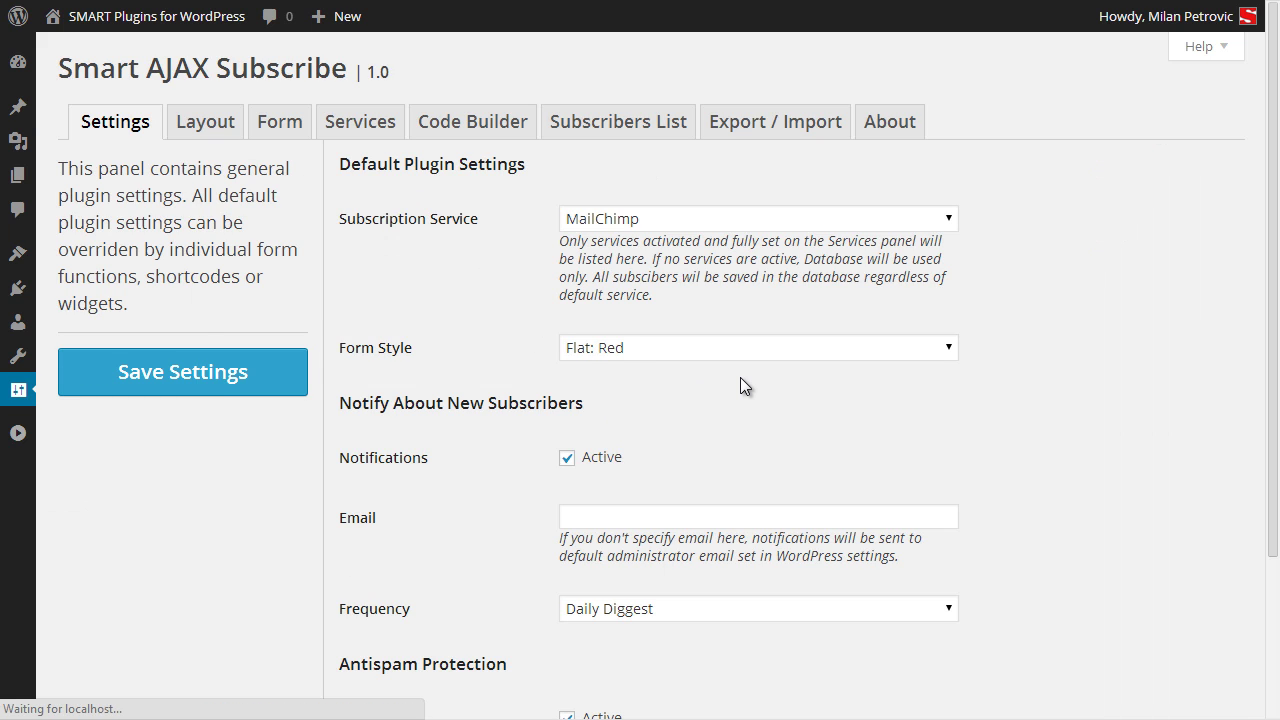
click(365, 128)
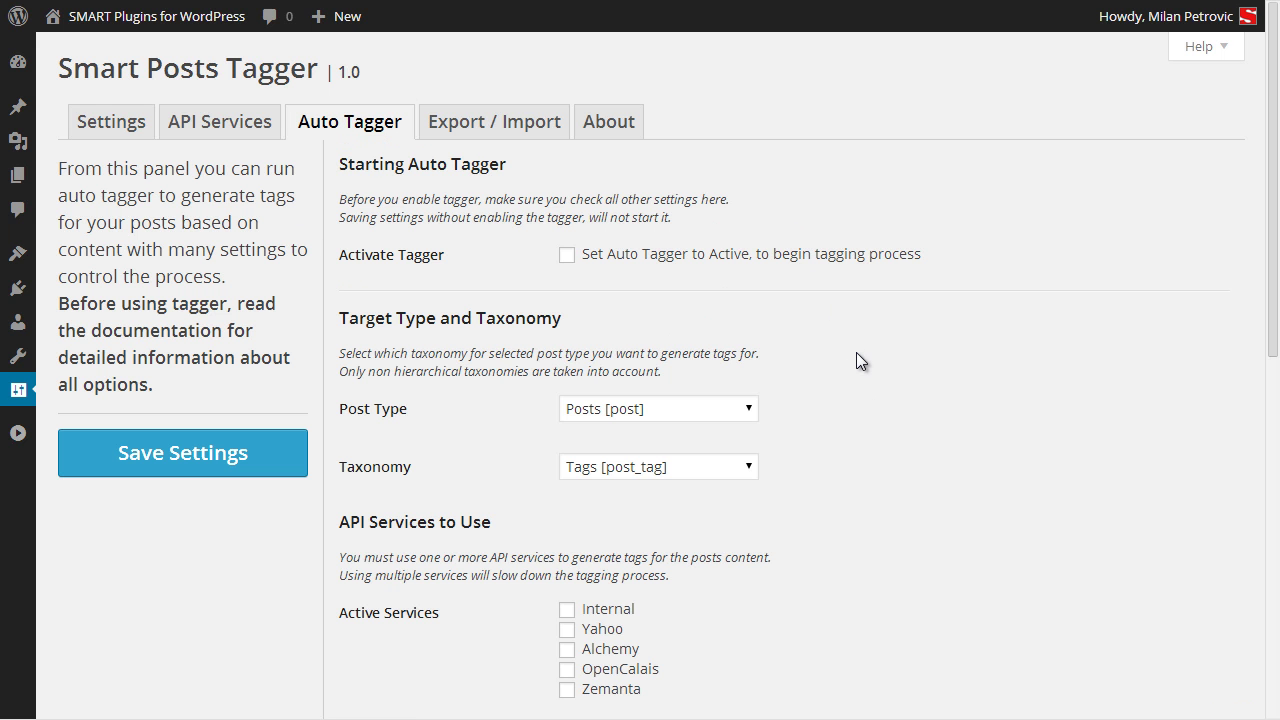
Step: Check which post types and taxonomies are available for the auto tagger
scroll(800, 320, down, 2)
click(638, 205)
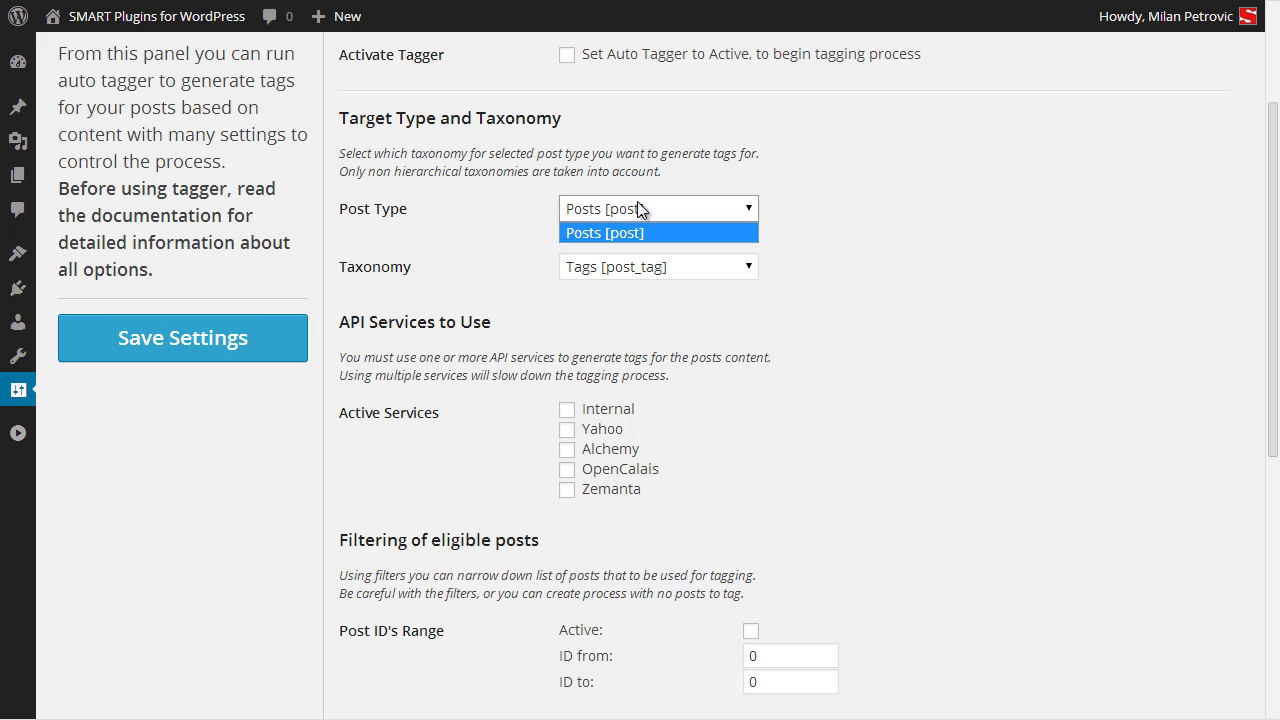
click(1020, 256)
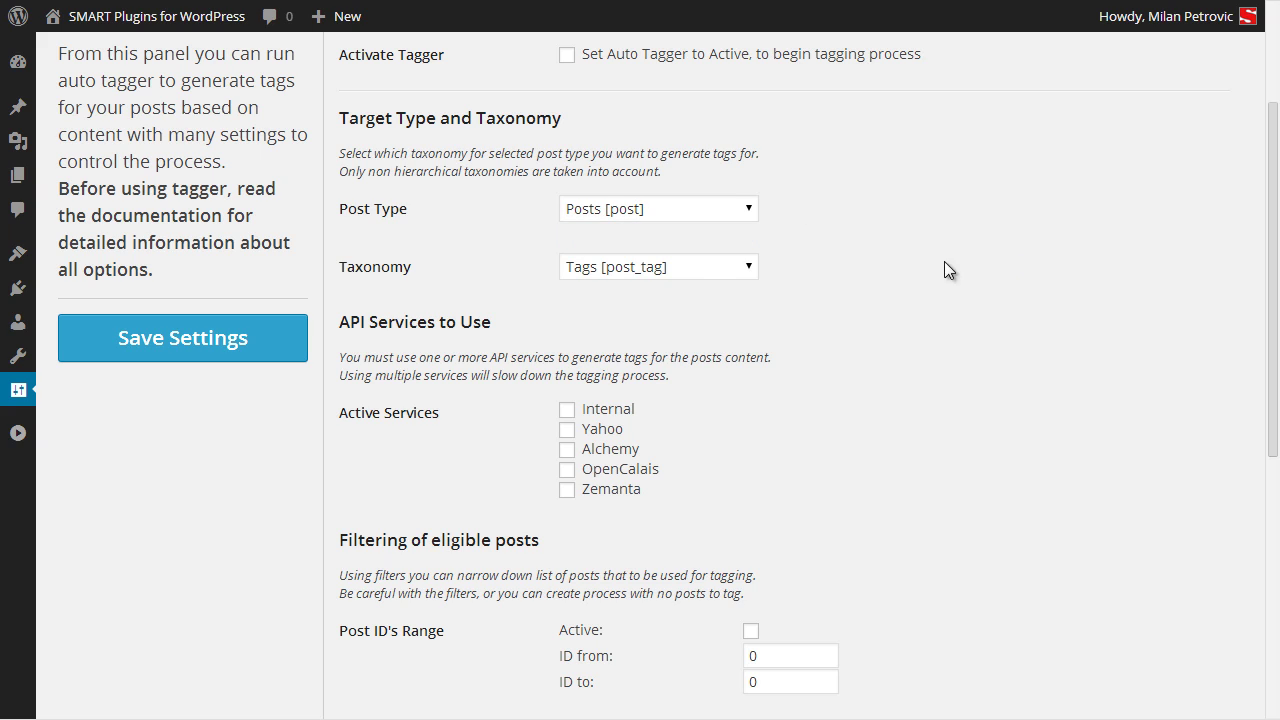
click(697, 269)
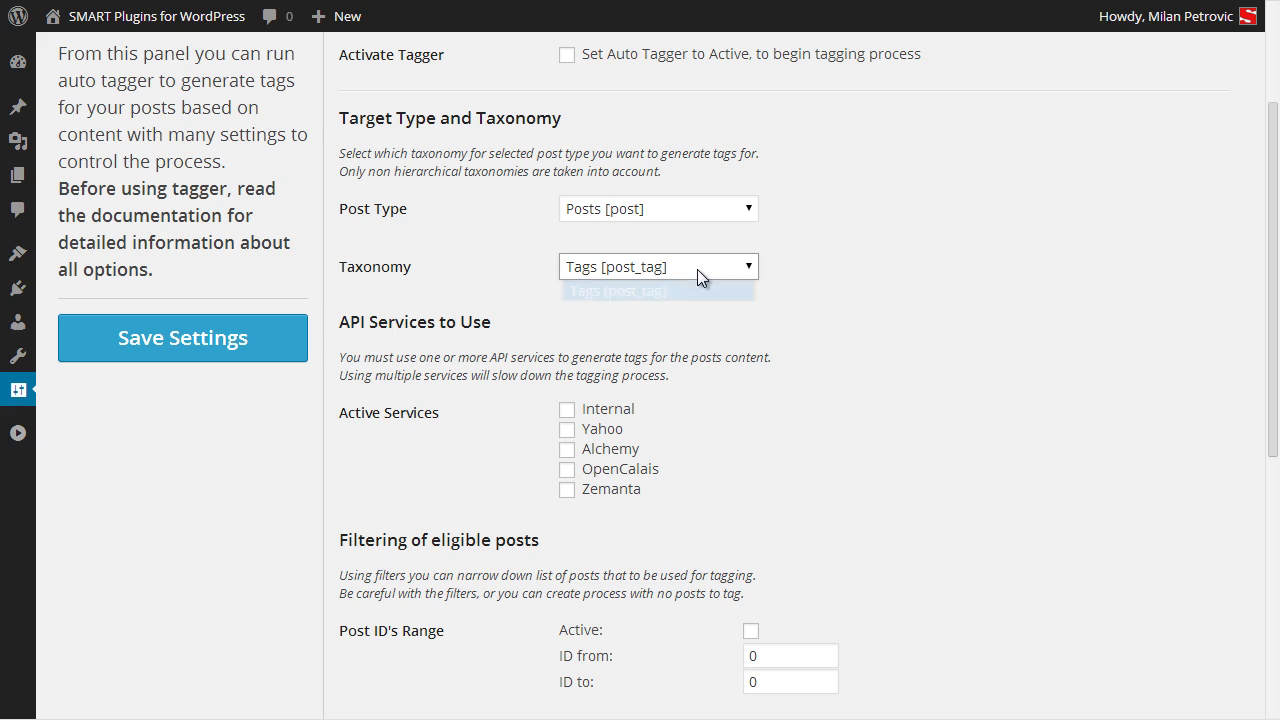
click(802, 273)
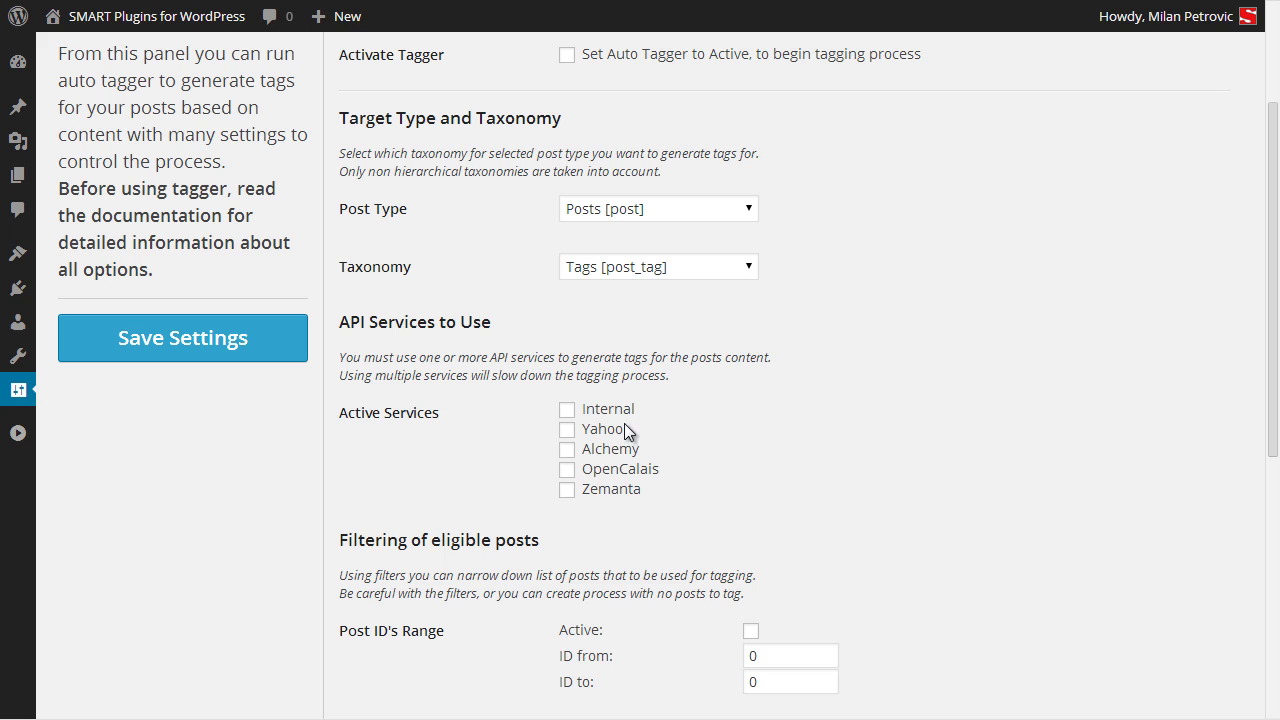
Step: Enable Yahoo, Alchemy and Zemanta as the auto tagger's active API services
click(567, 430)
click(567, 450)
click(568, 490)
Step: Activate the post ID range filter for eligible posts and set its upper ID to 700
scroll(870, 472, down, 3)
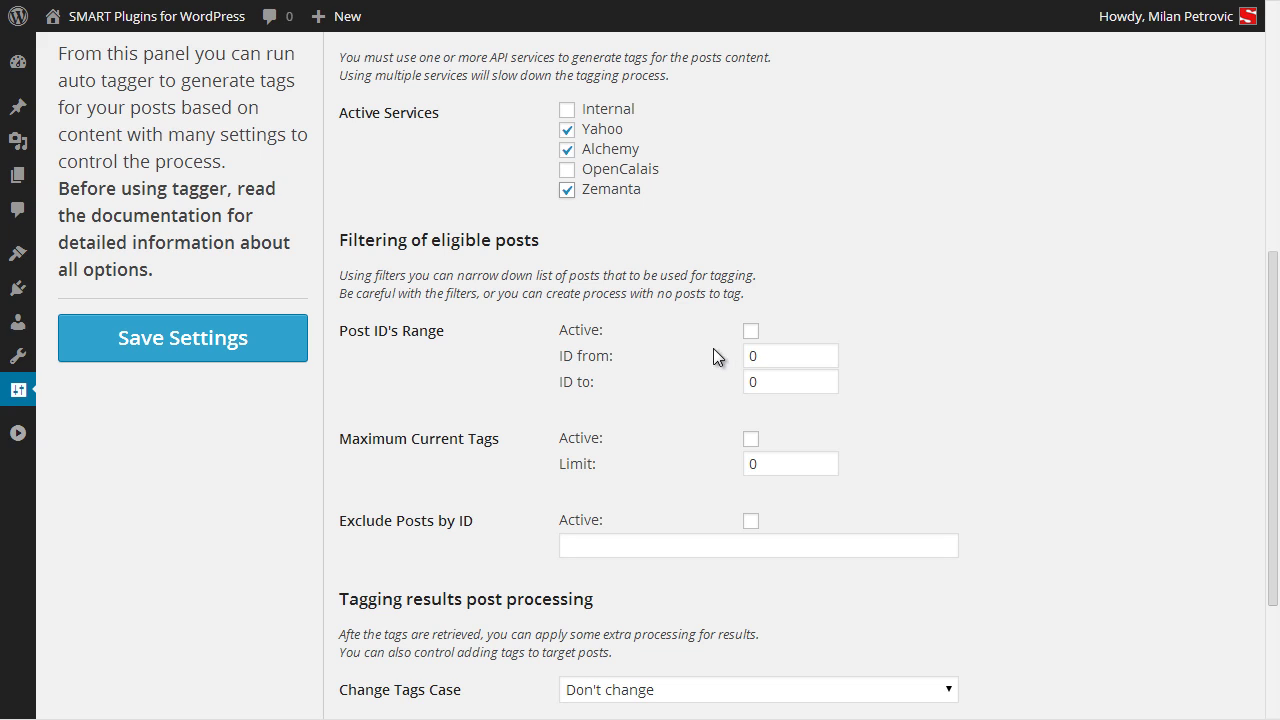
click(751, 331)
key(Tab)
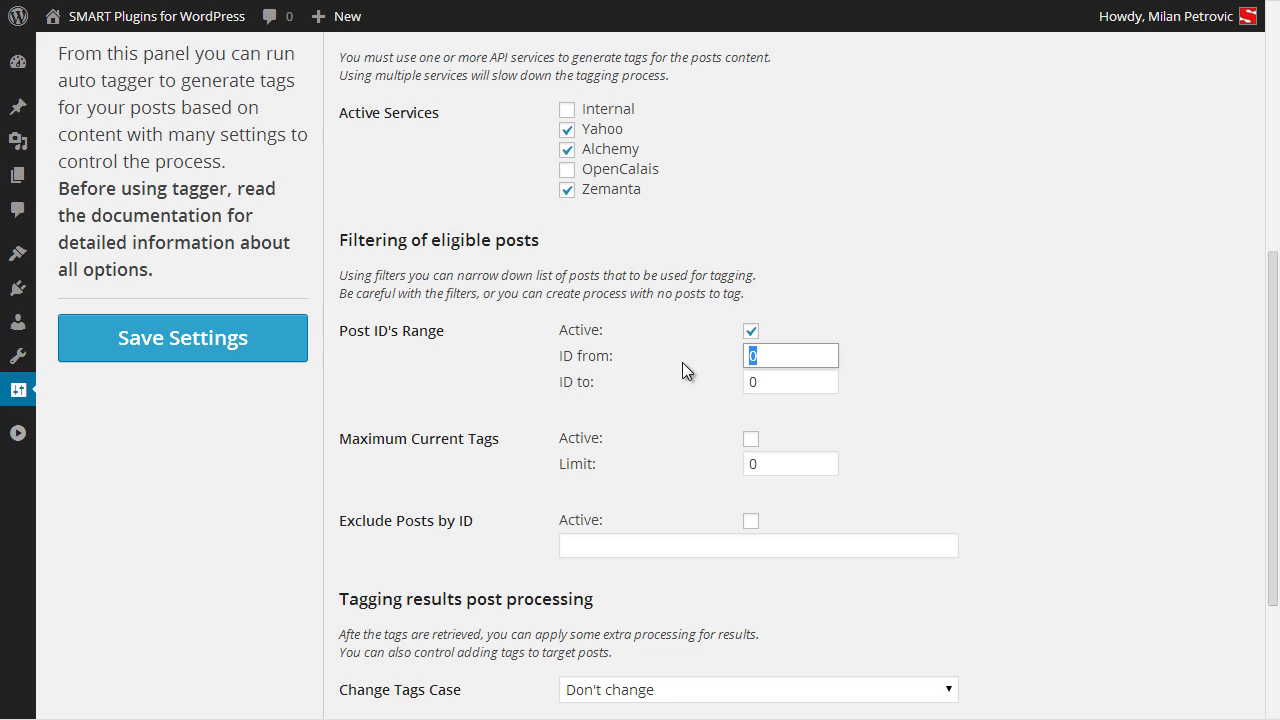
key(Tab)
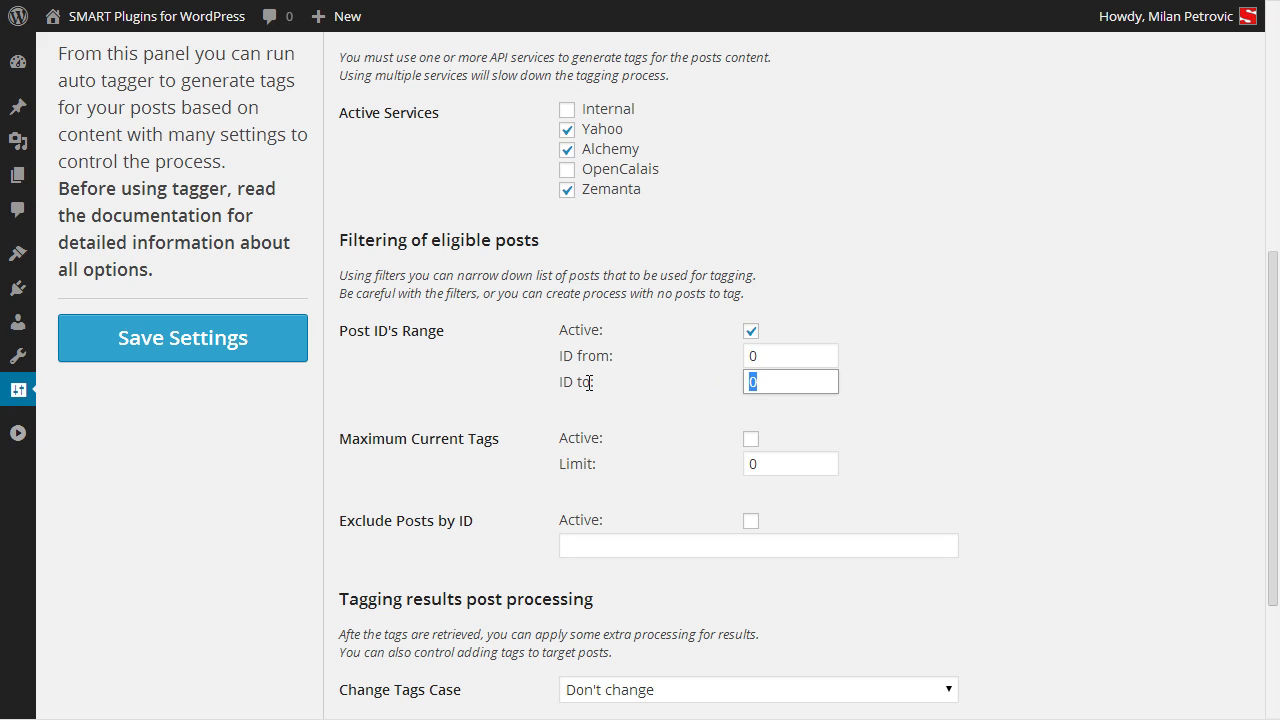
text(700)
click(784, 355)
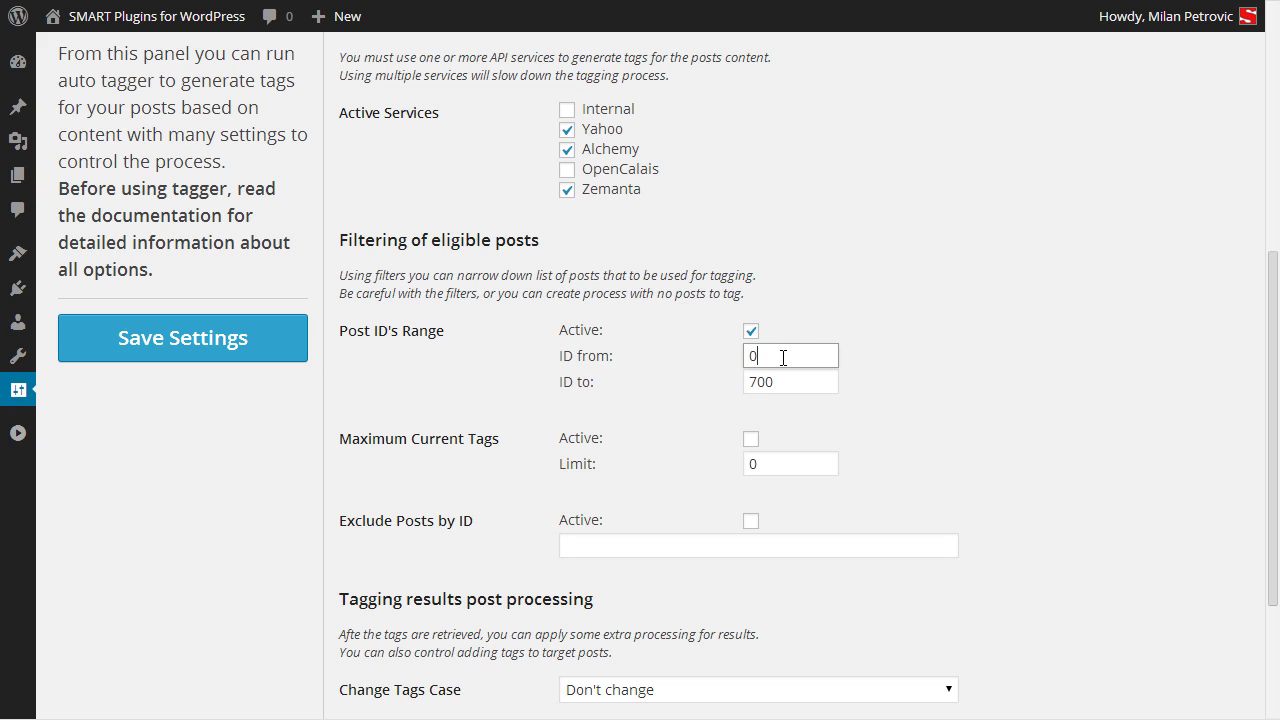
click(780, 388)
click(607, 543)
click(663, 496)
click(789, 465)
click(762, 360)
click(780, 381)
Step: Activate the Maximum Current Tags filter with a limit of 5
click(751, 439)
double_click(758, 464)
text(5)
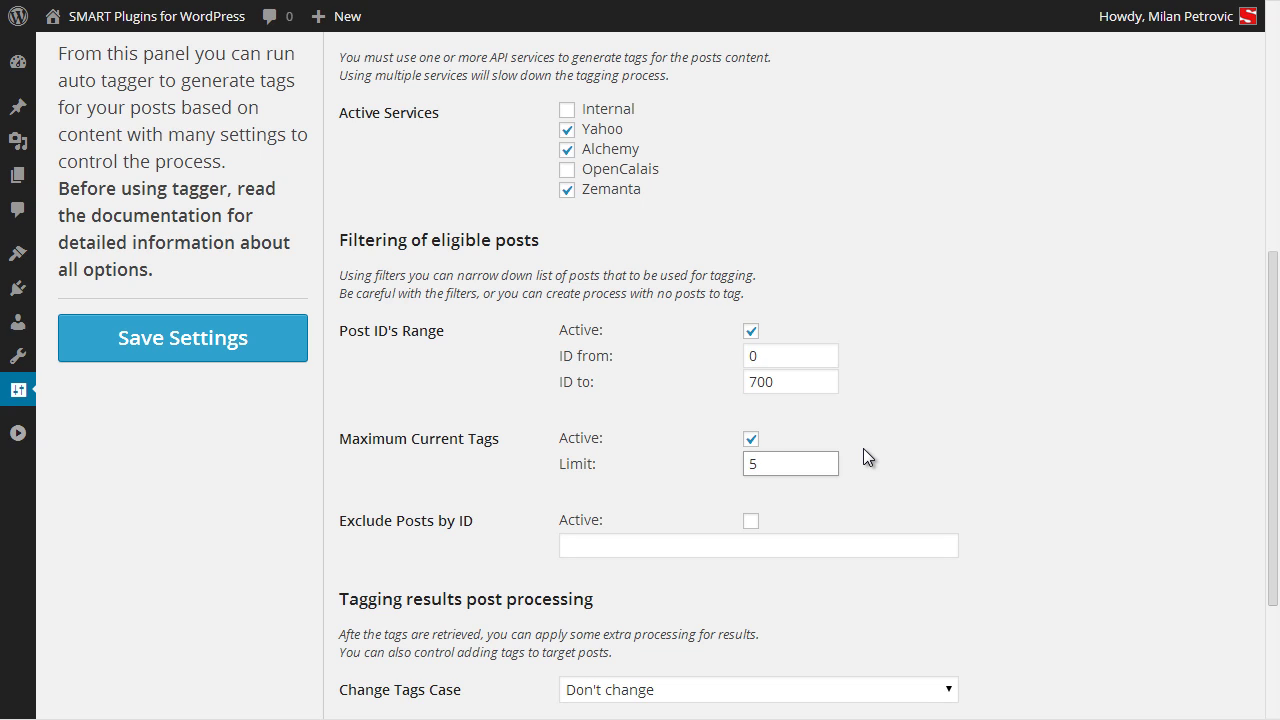
Step: Reset the Maximum Current Tags limit to 0 and deactivate that filter
drag(786, 460, 662, 464)
text(0)
click(751, 438)
Step: Check the available case conversion options for the generated tags
scroll(668, 436, down, 2)
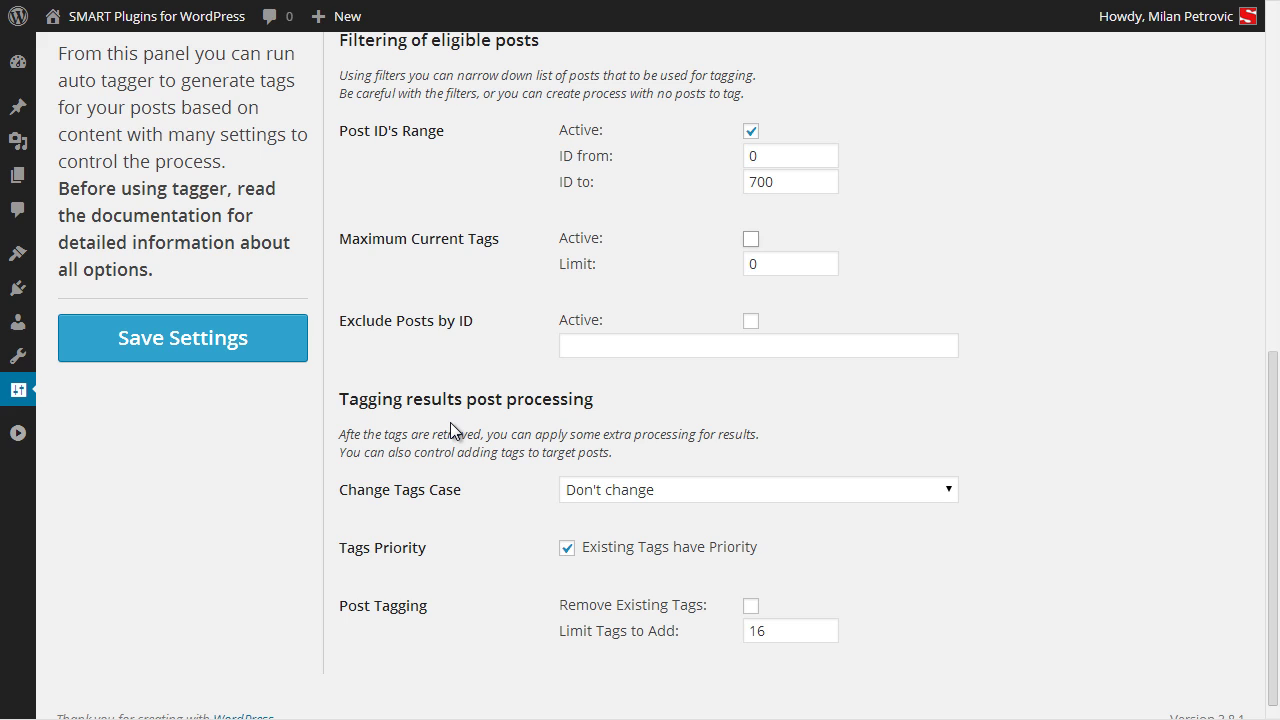
click(681, 489)
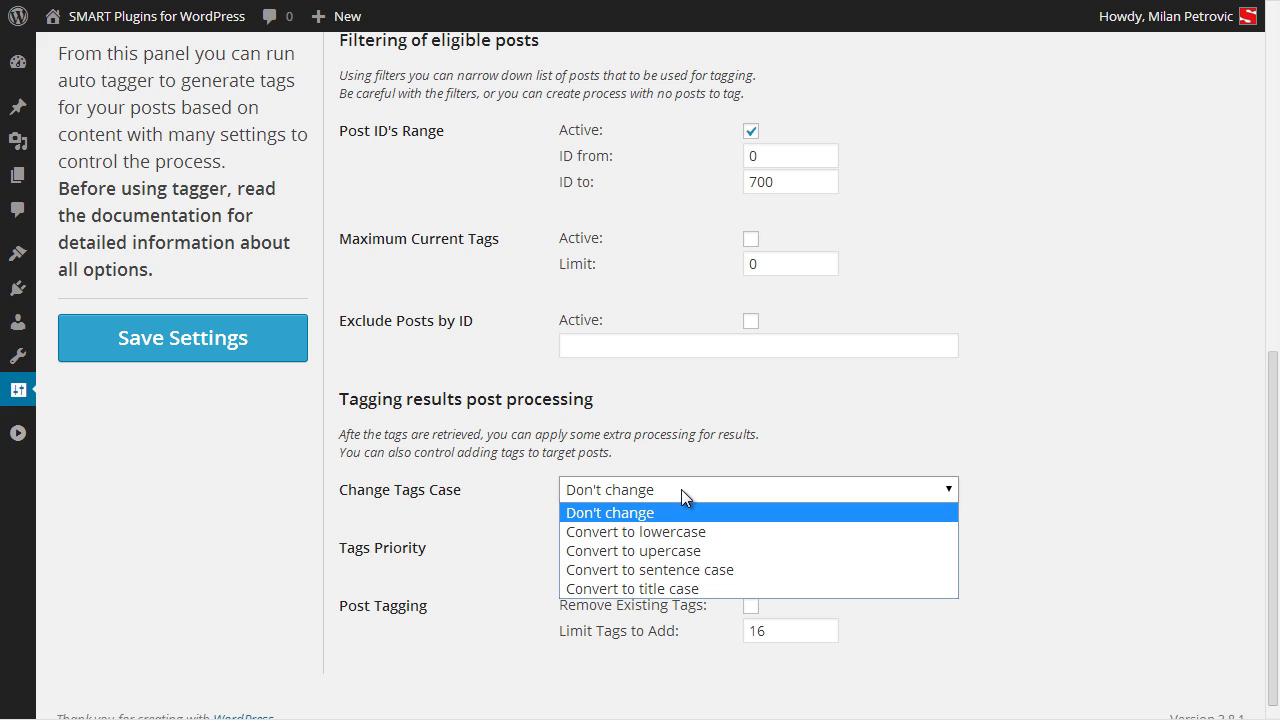
click(698, 451)
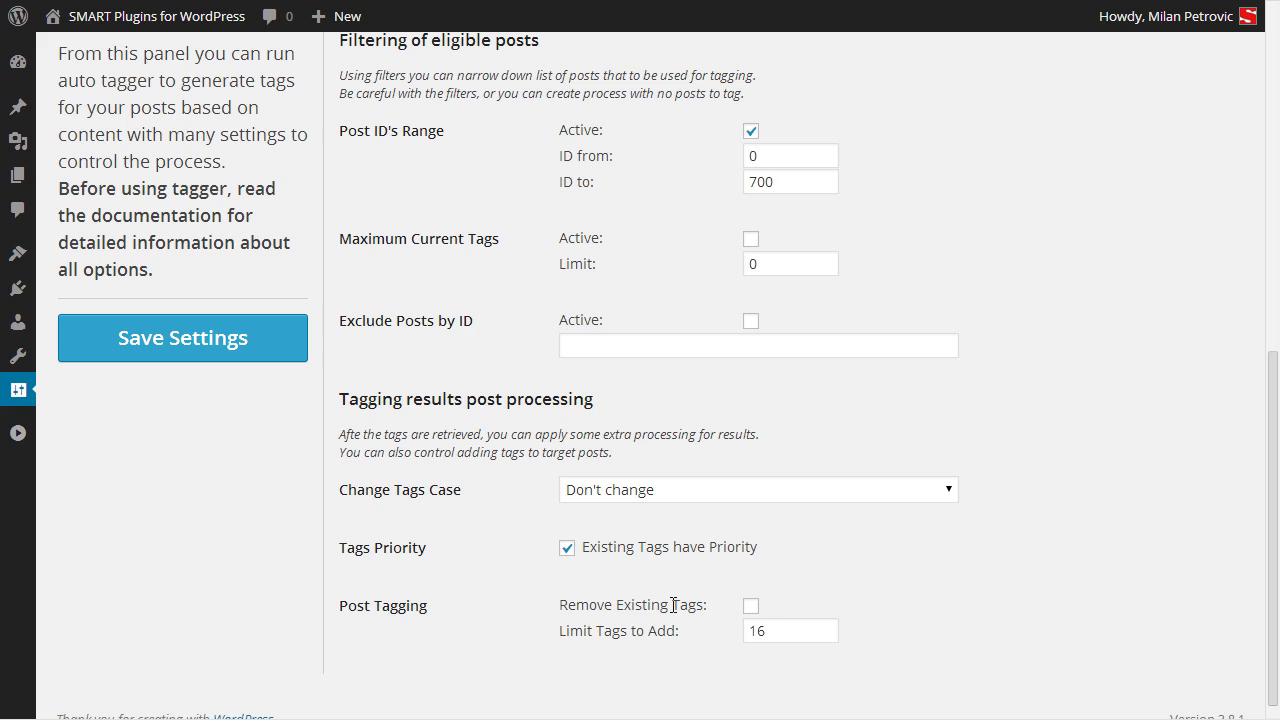
Step: Limit the number of tags to add to 10 and save the auto tagger settings
click(786, 630)
drag(771, 628, 737, 631)
text(10)
click(777, 587)
scroll(694, 495, up, 8)
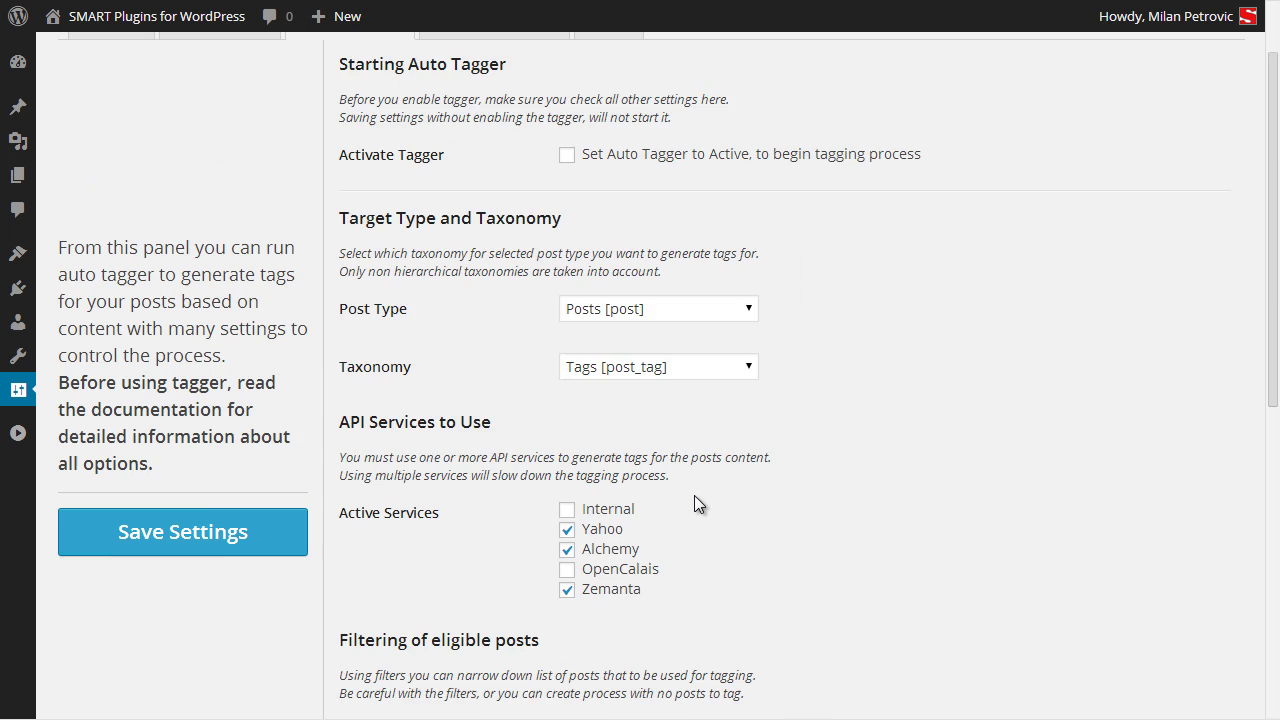
click(190, 478)
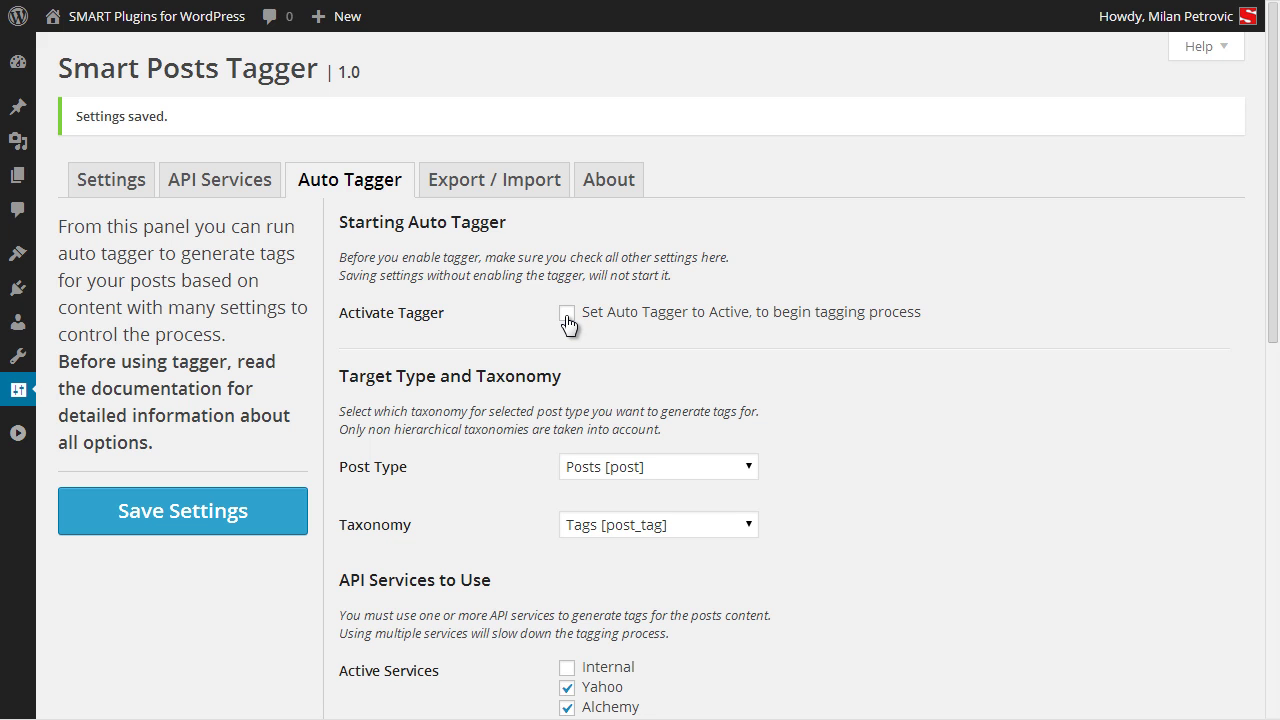
Step: Review the saved auto tagger settings for target type, API services and post filters
scroll(653, 514, down, 4)
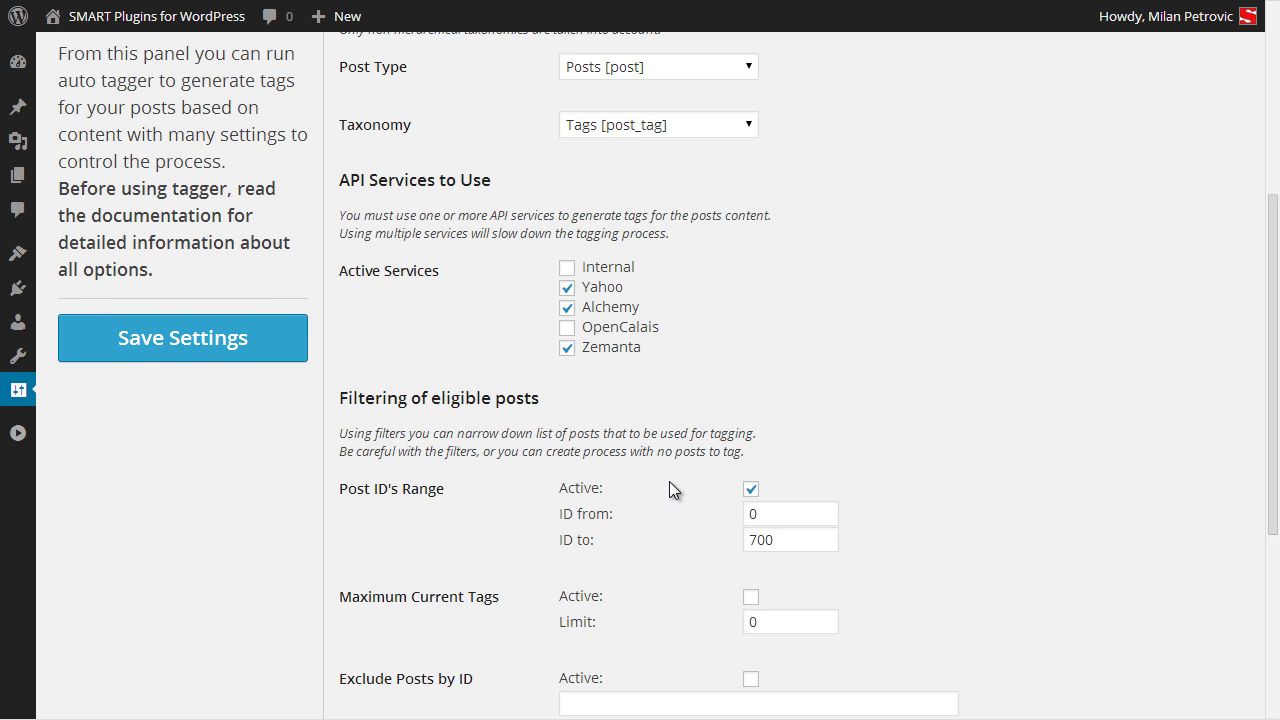
scroll(669, 481, down, 4)
scroll(669, 481, up, 4)
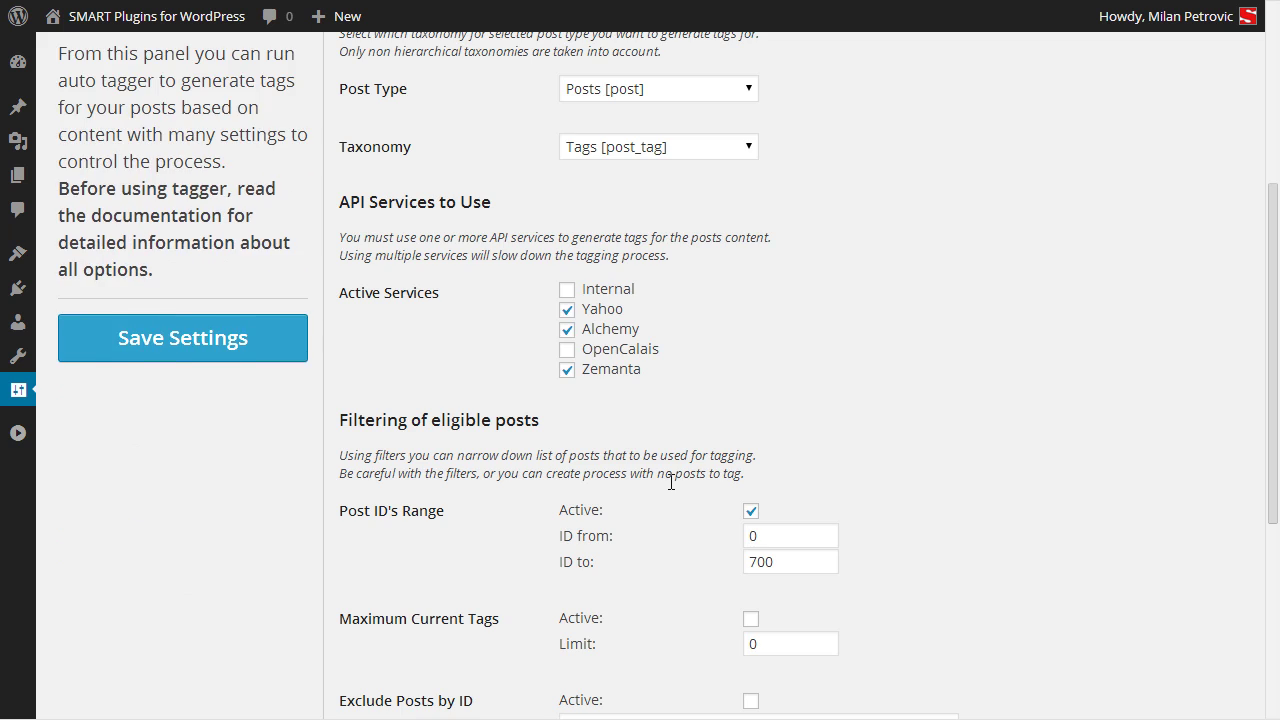
scroll(669, 481, up, 4)
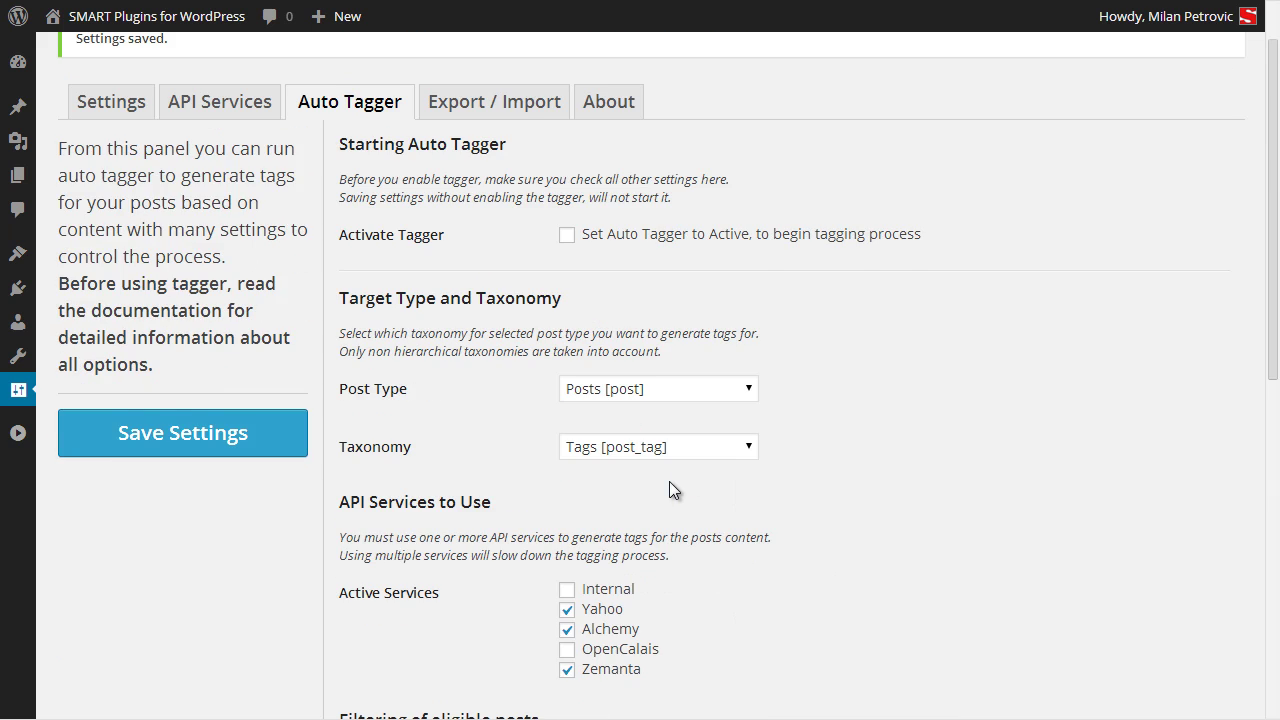
scroll(669, 489, up, 1)
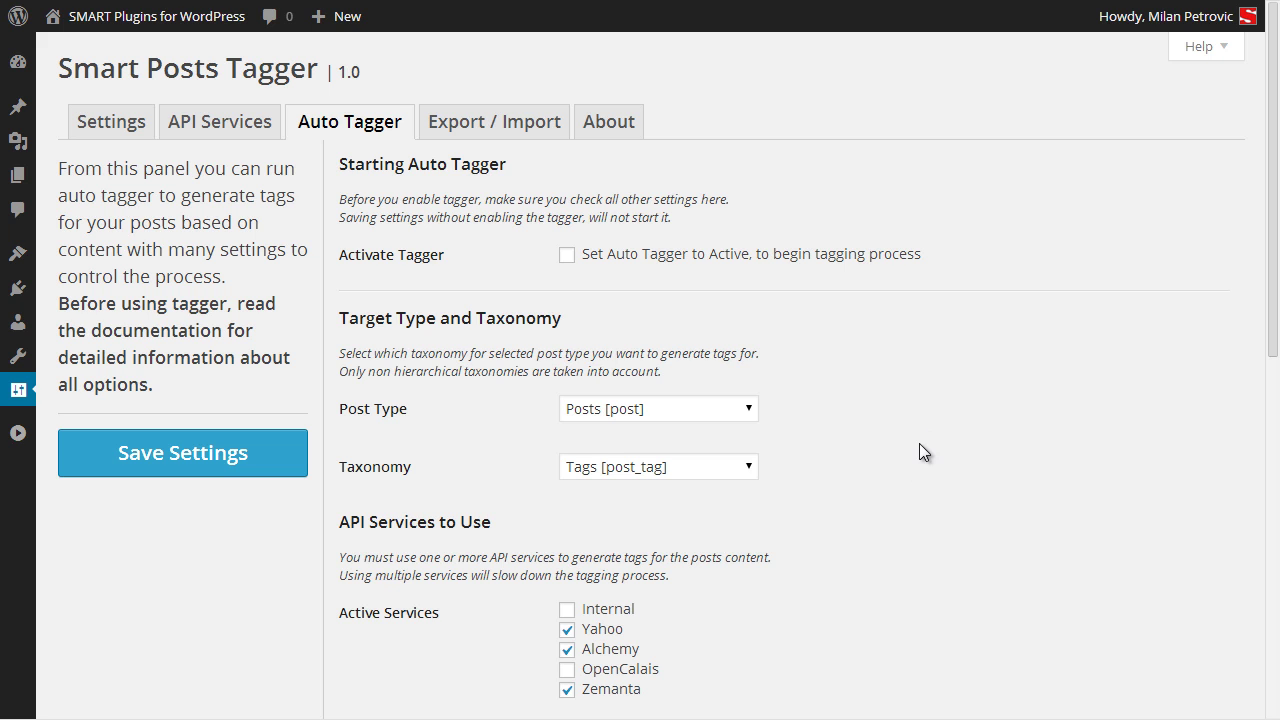
Step: Set the Auto Tagger to active and save the settings to begin the tagging process
scroll(806, 556, down, 2)
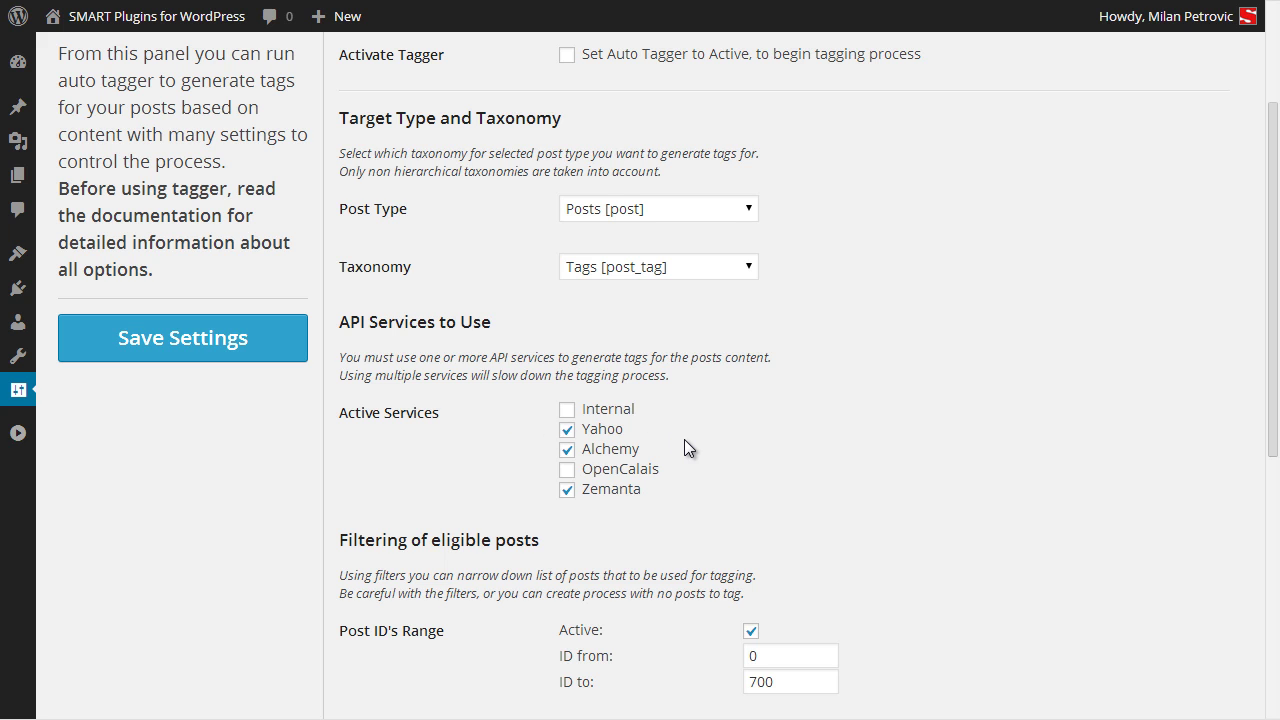
scroll(807, 411, up, 2)
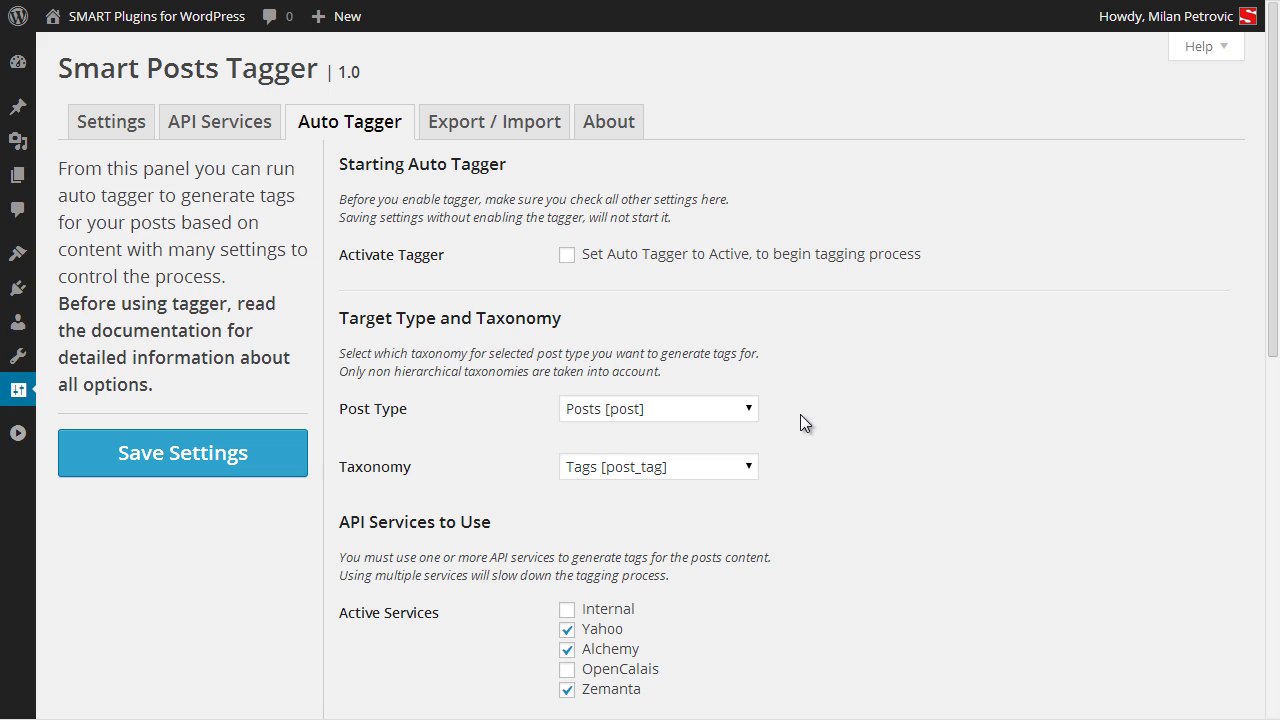
click(567, 258)
click(222, 464)
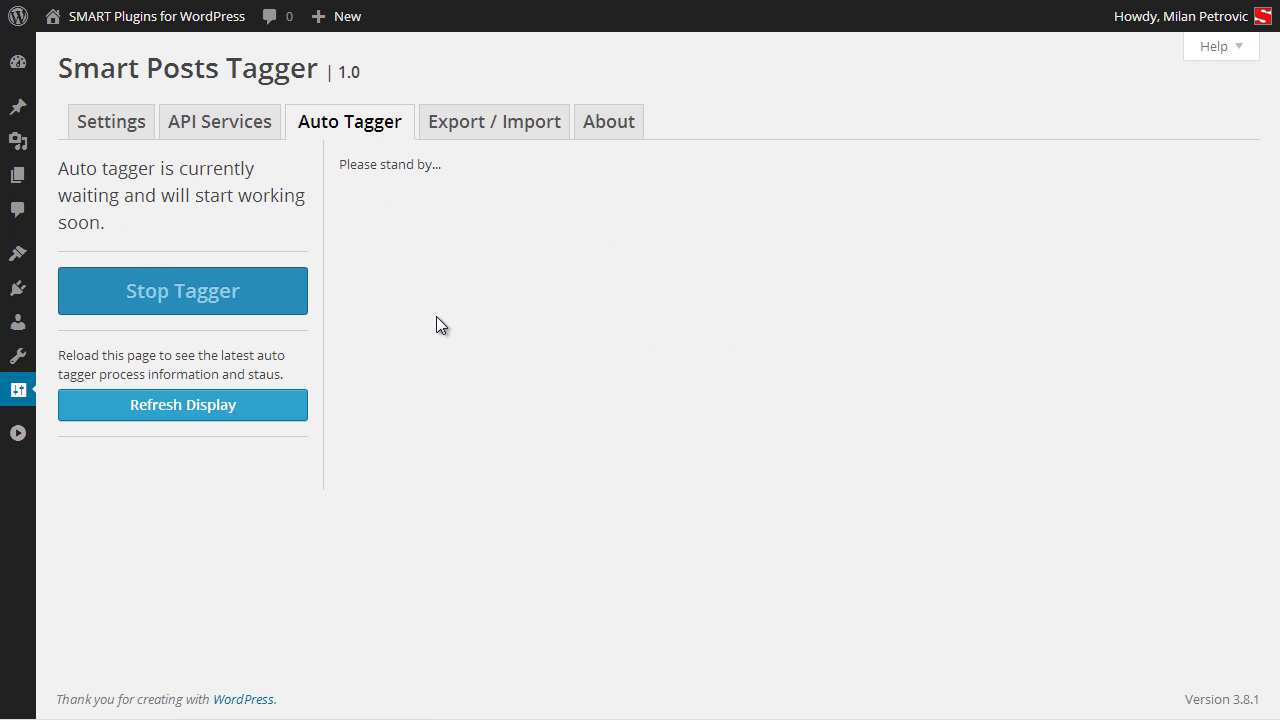
Step: Refresh the Auto Tagger status repeatedly to follow the API statistics and post processing until the run ends
click(224, 408)
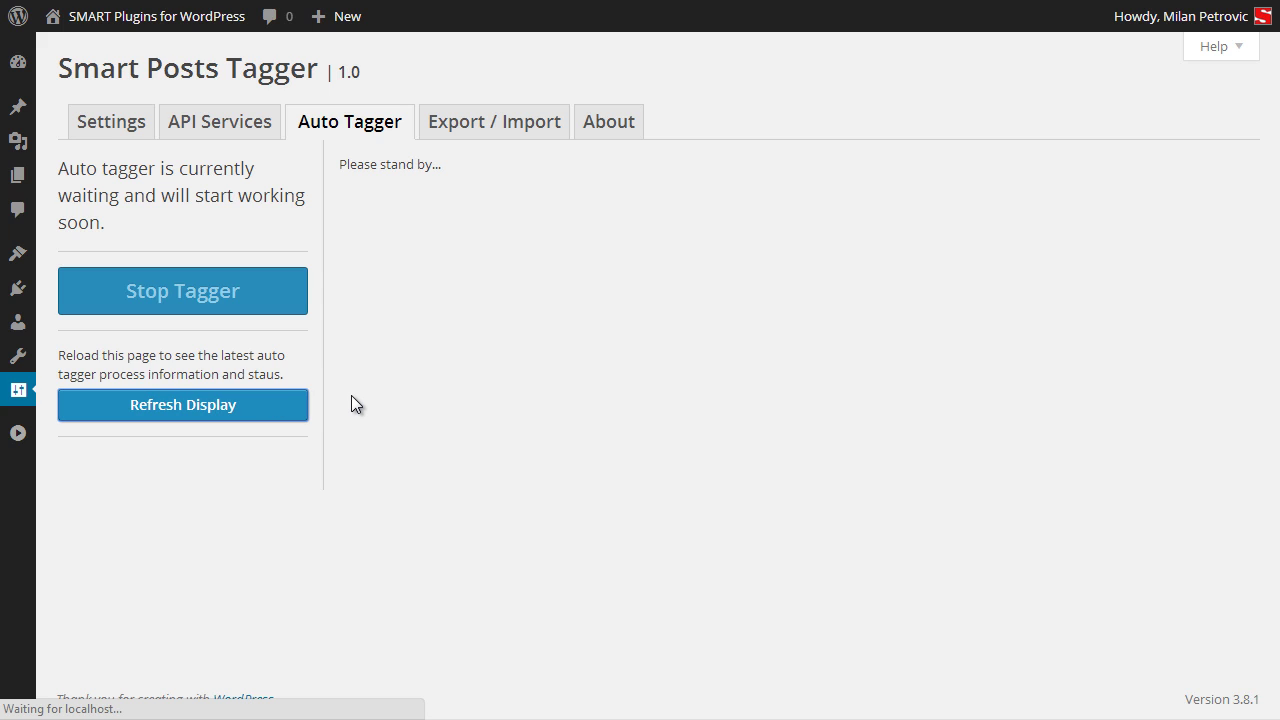
click(243, 409)
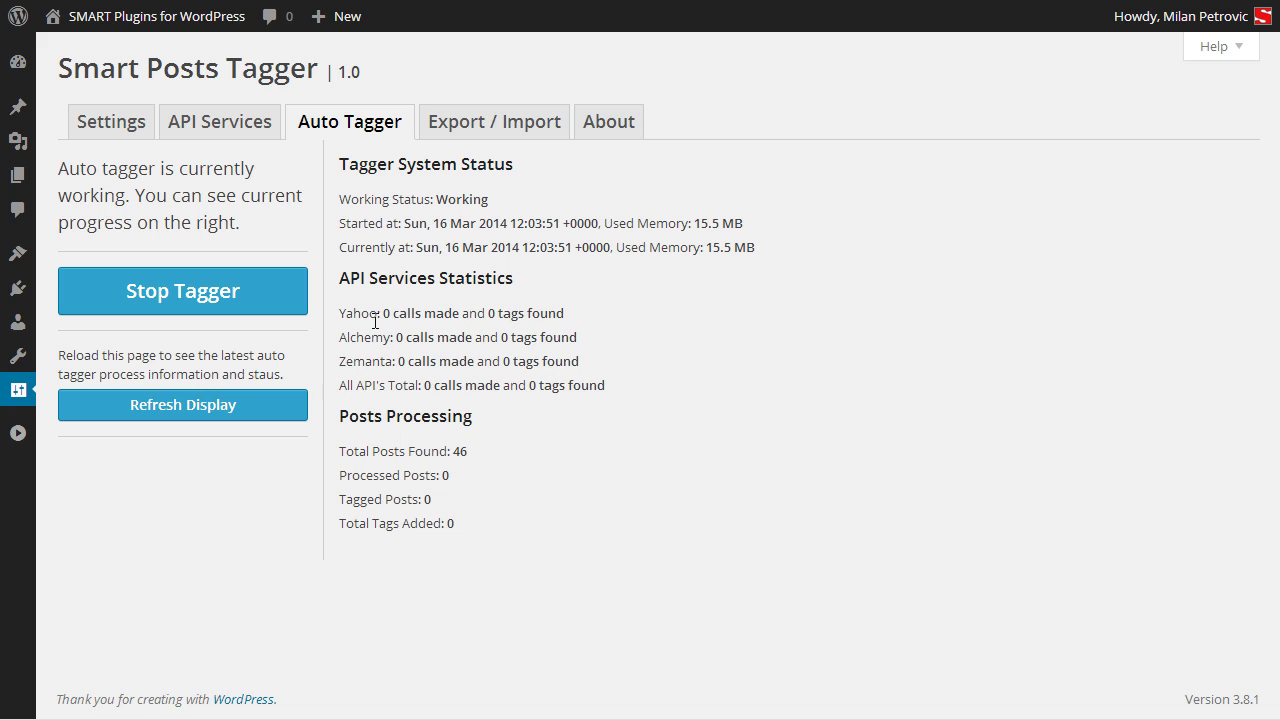
click(268, 414)
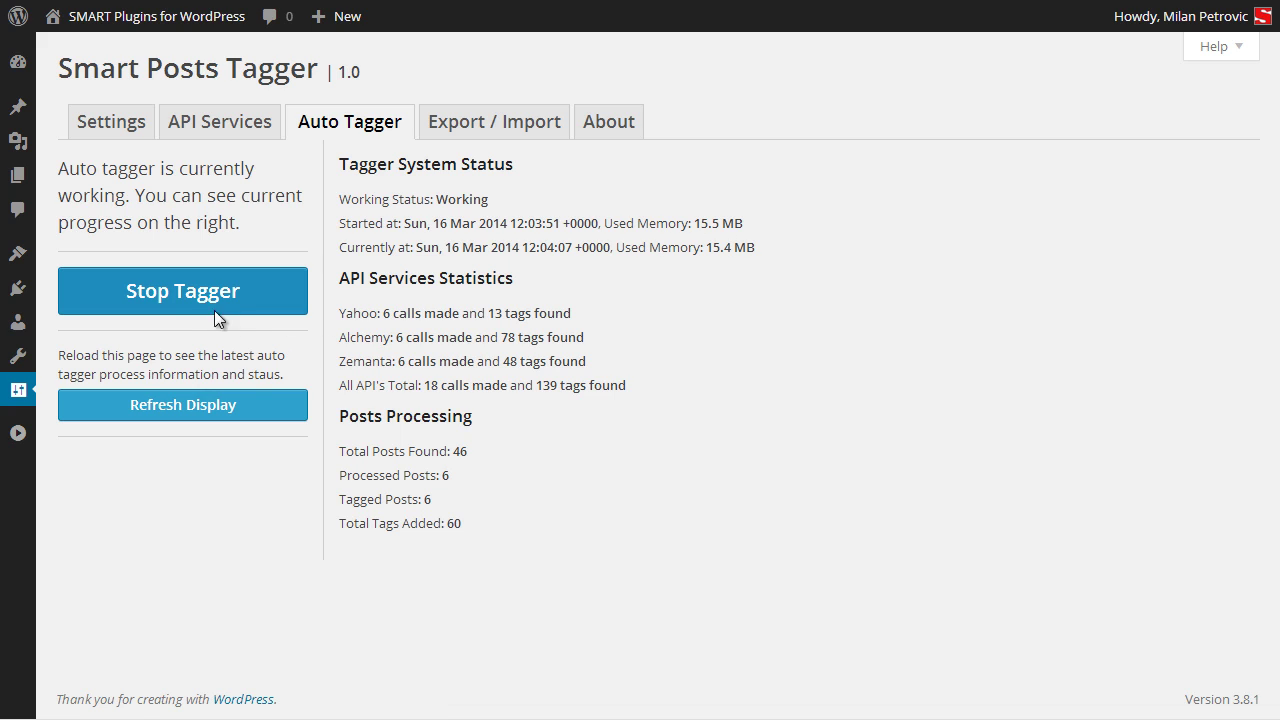
click(246, 405)
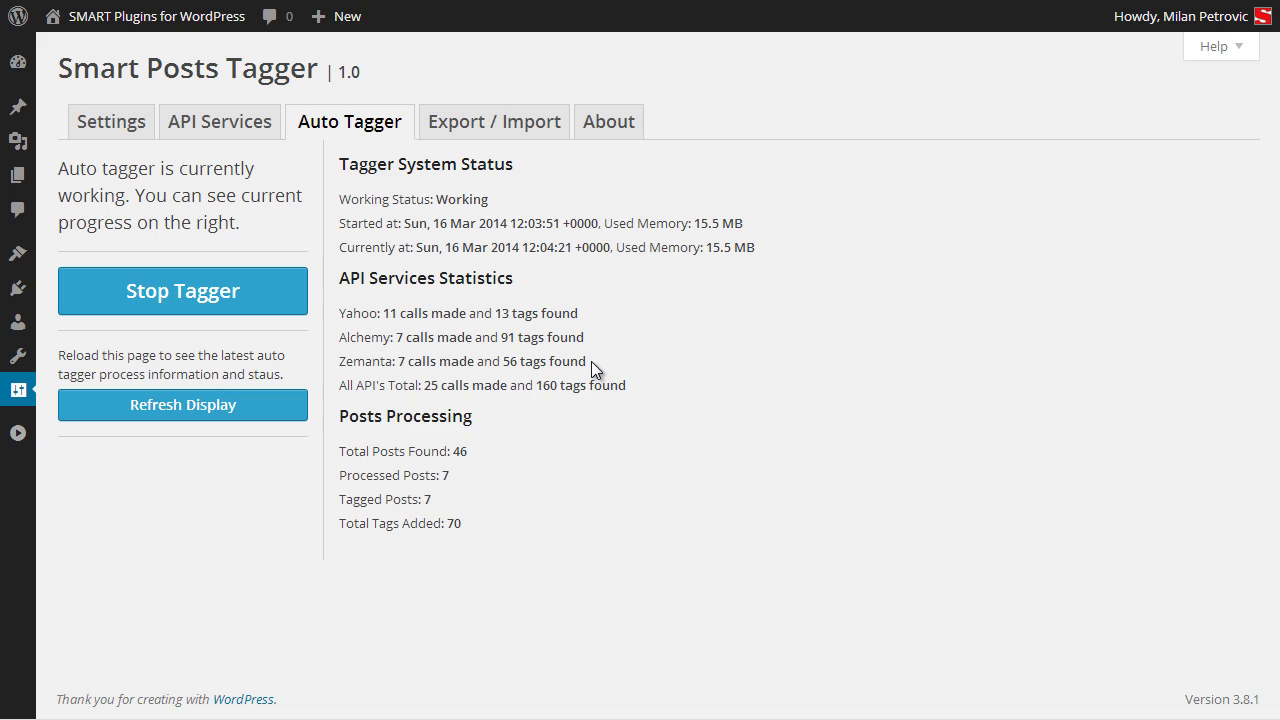
click(271, 406)
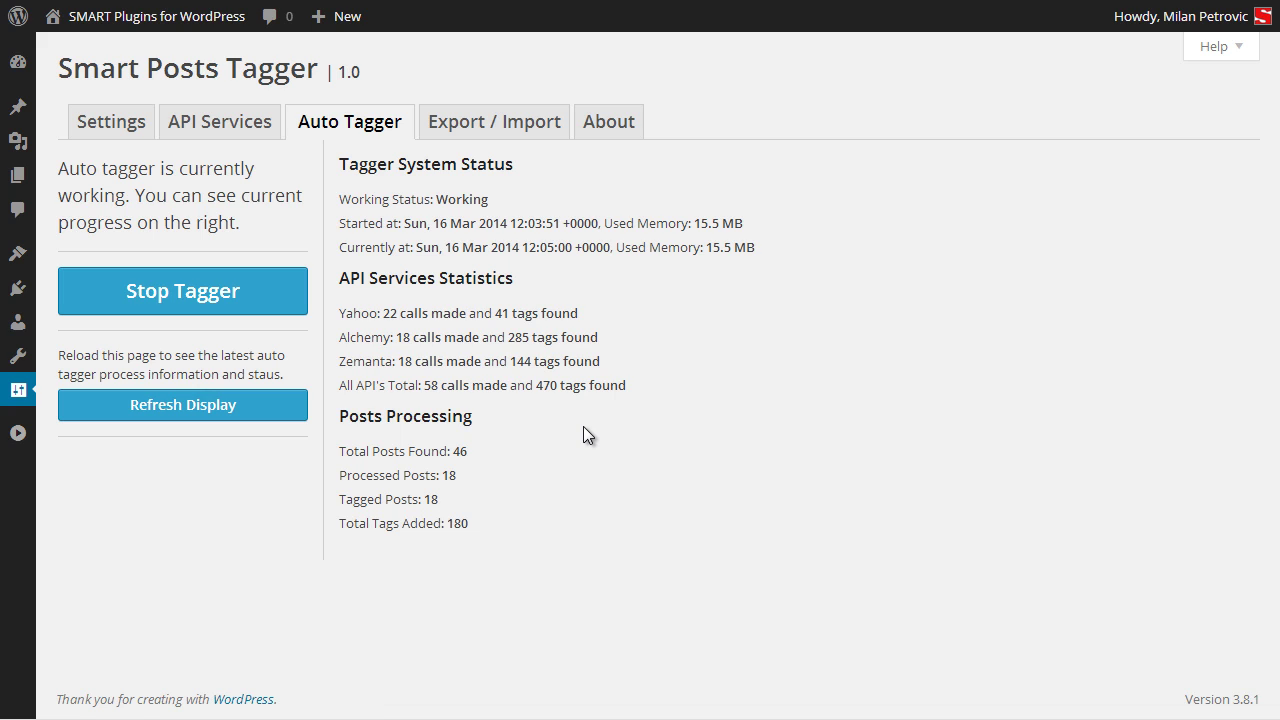
click(276, 413)
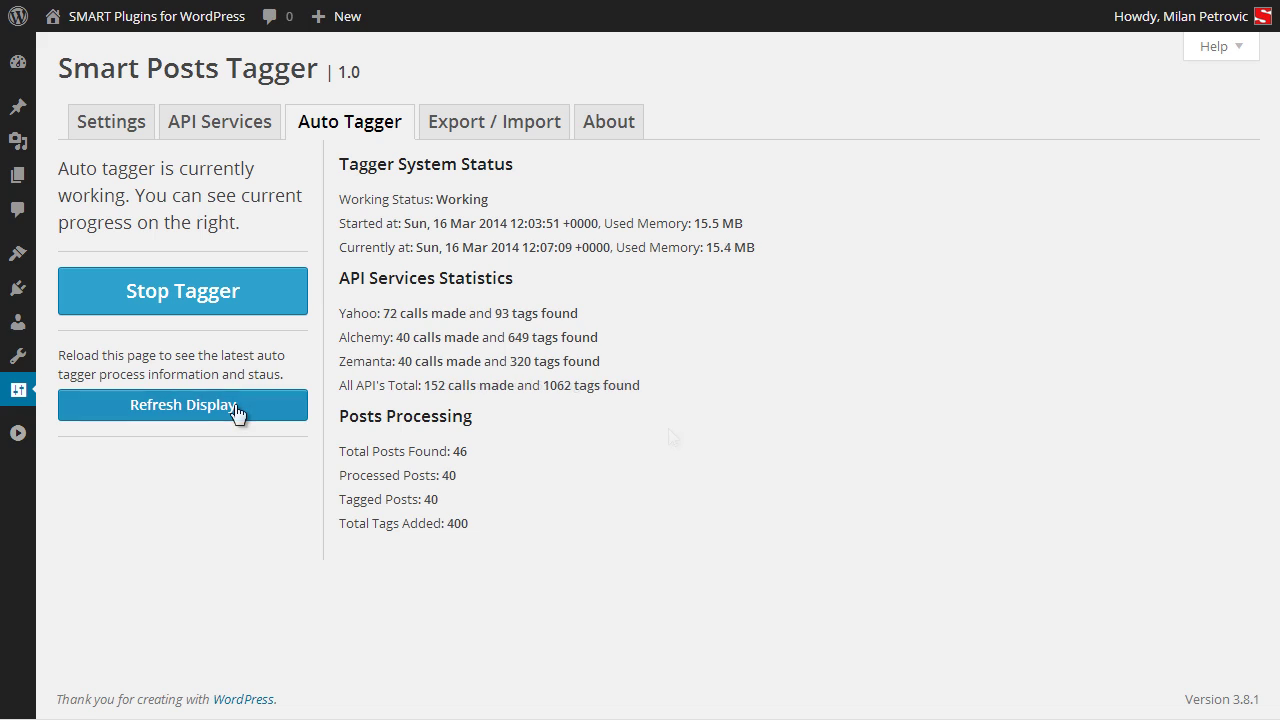
click(236, 408)
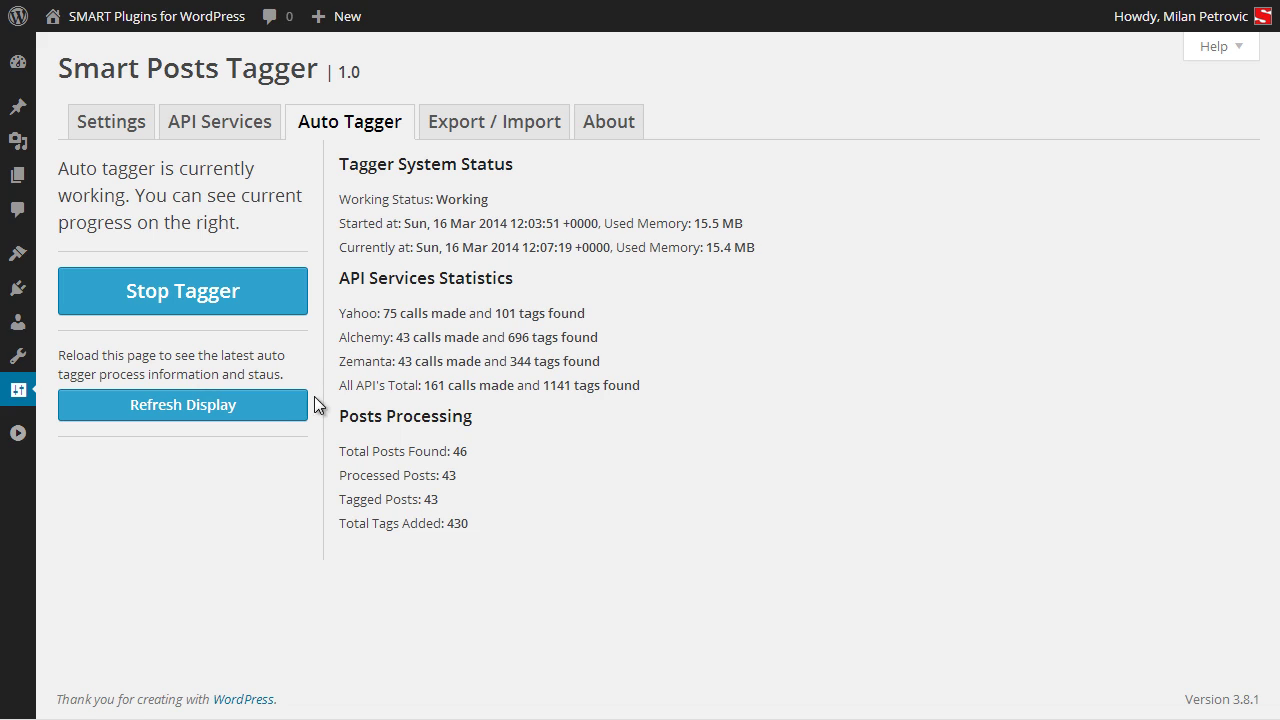
click(287, 405)
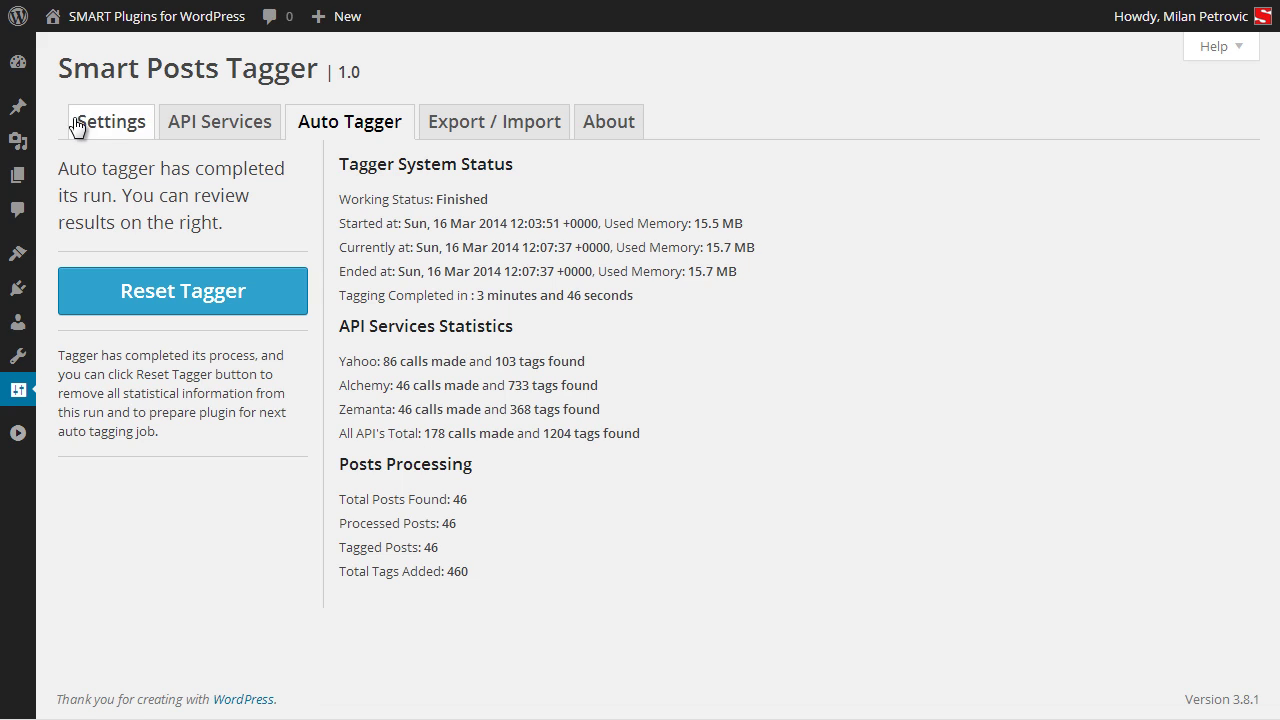
Step: Show the post tags list sorted by number of posts in descending order and look through the most used tags
mouse_move(18, 106)
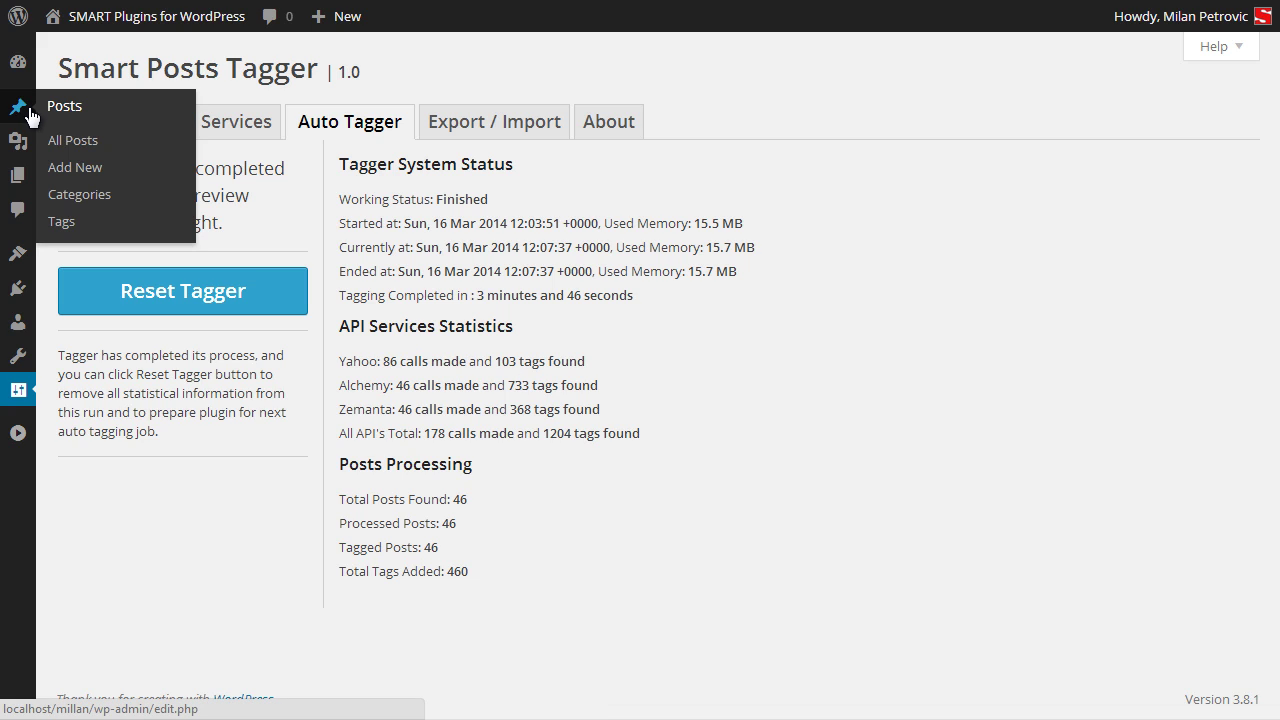
click(82, 223)
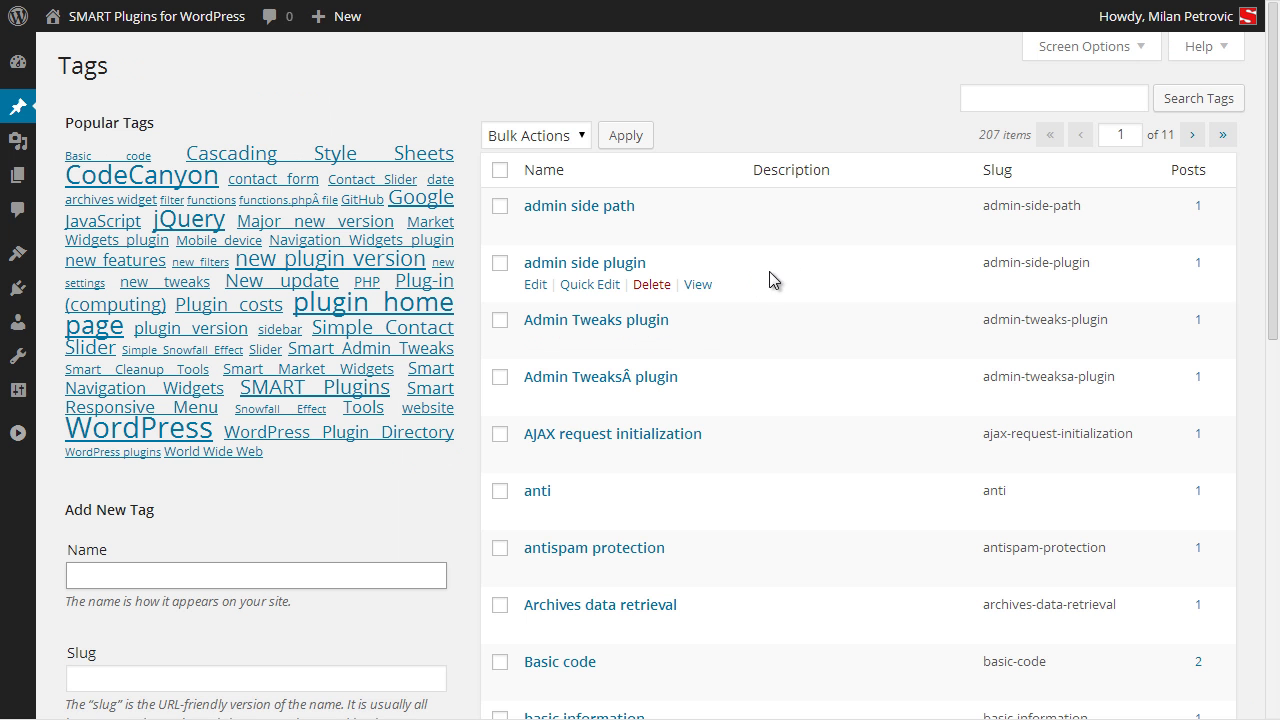
click(1210, 174)
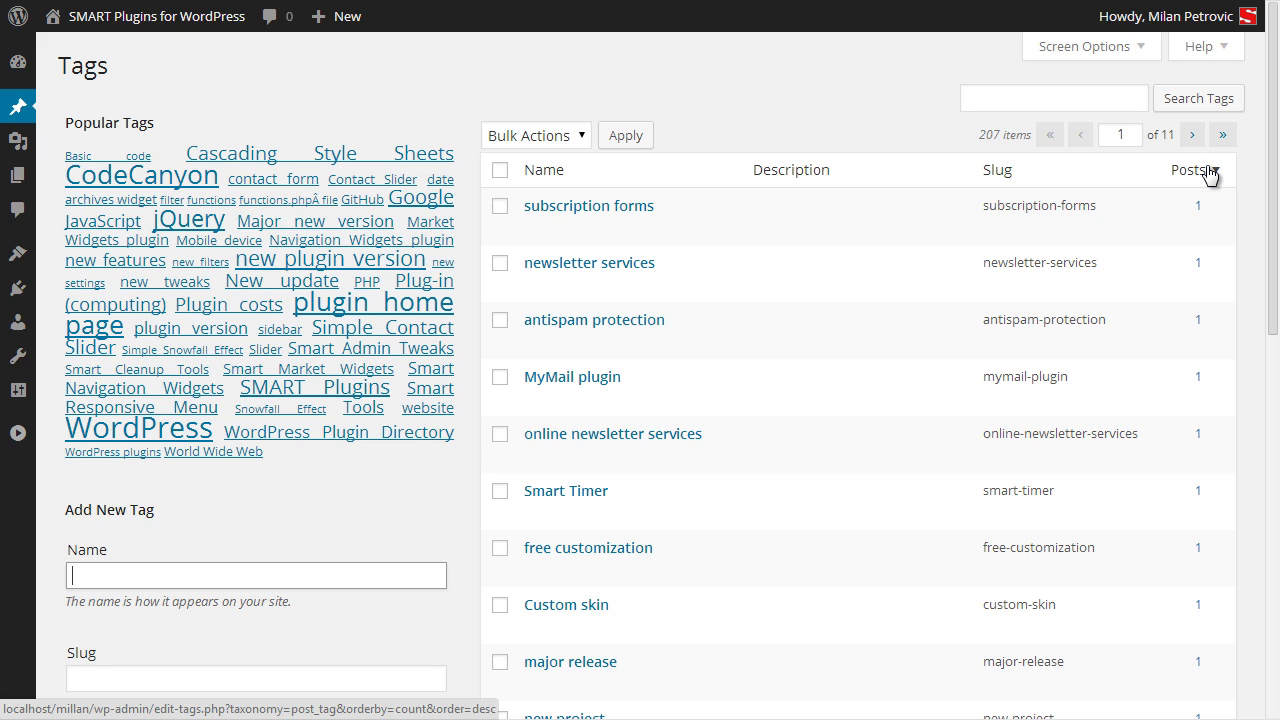
click(1210, 174)
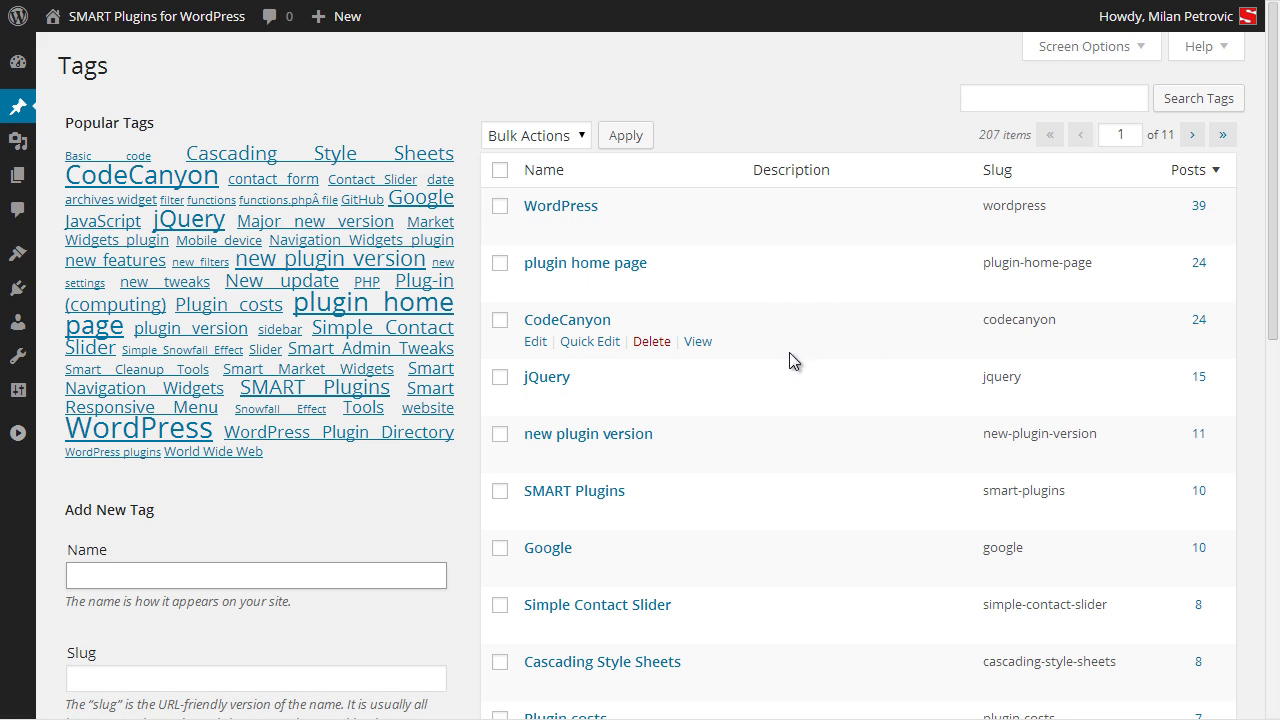
scroll(1105, 365, down, 2)
scroll(1105, 363, up, 1)
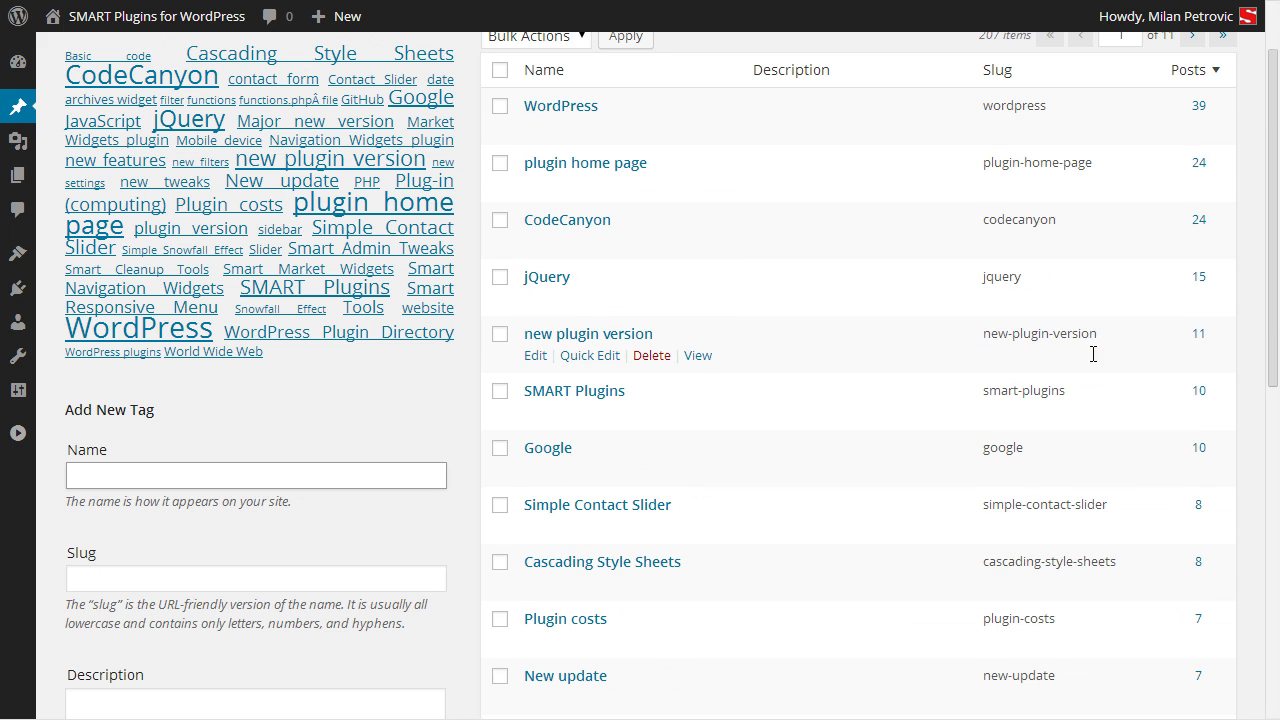
Step: Go to the last page of the full posts list and examine the tags assigned to the older posts
mouse_move(18, 106)
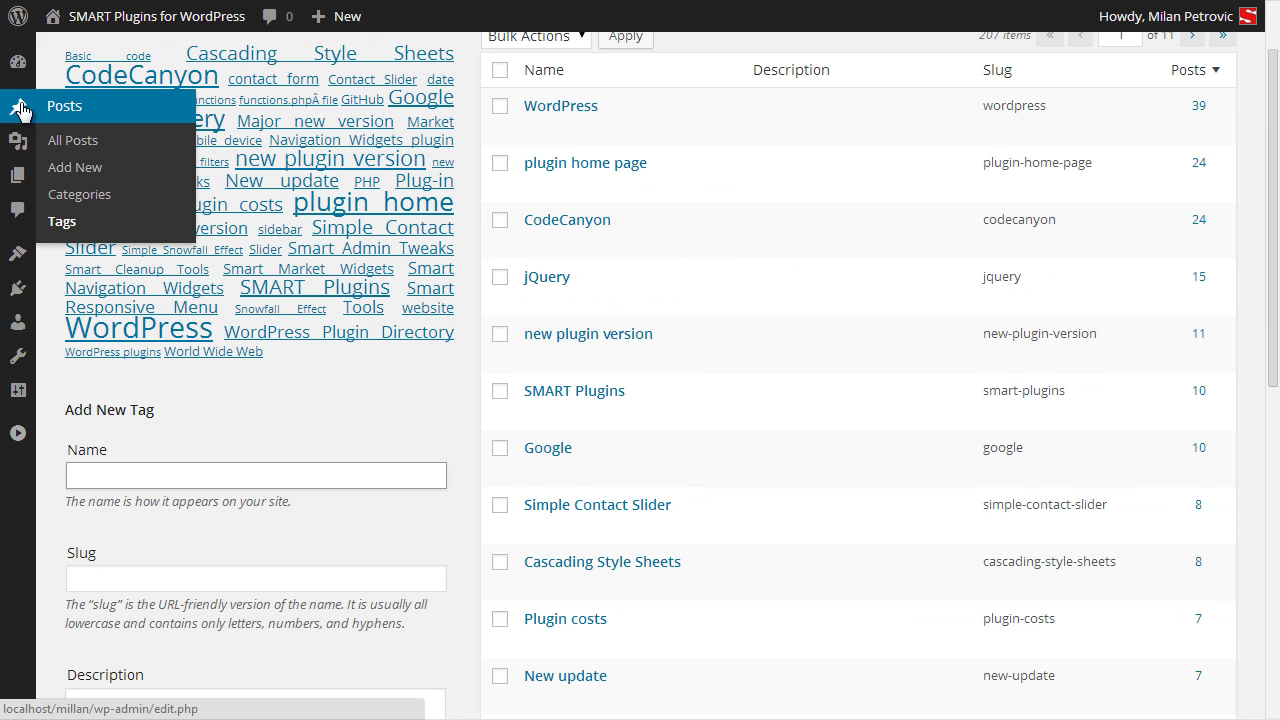
click(84, 142)
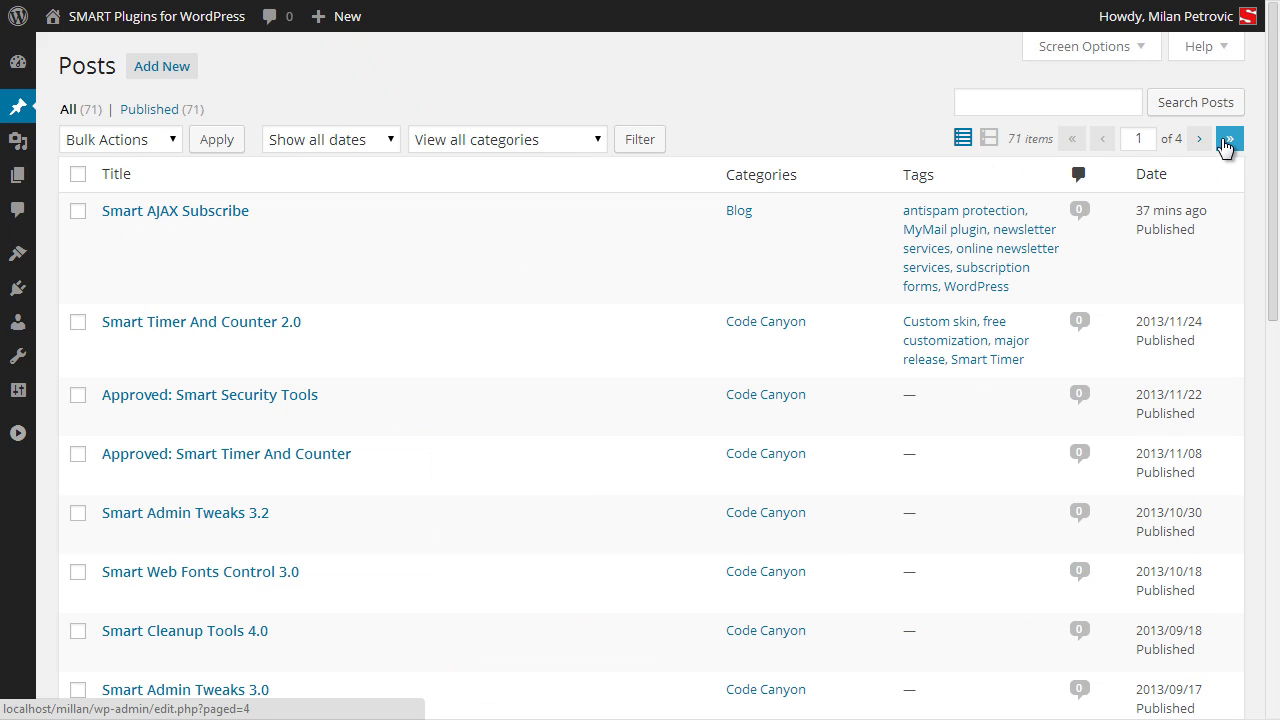
click(1227, 144)
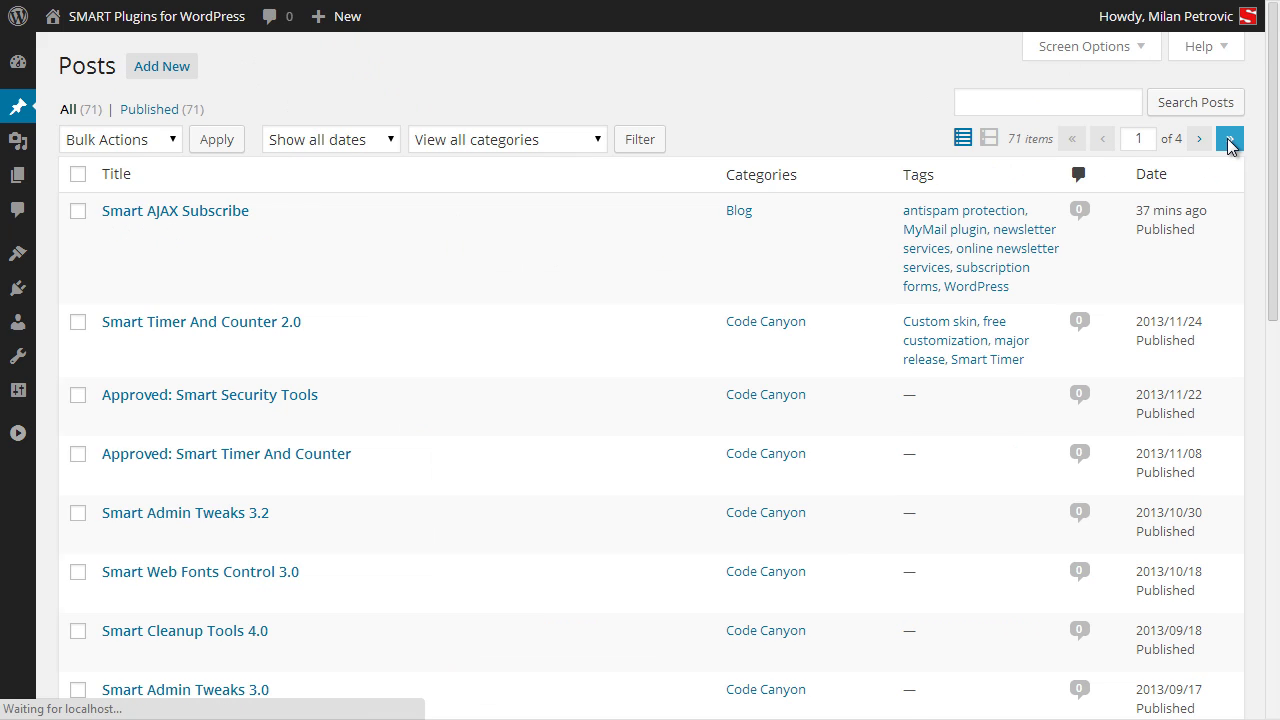
scroll(1100, 327, down, 1)
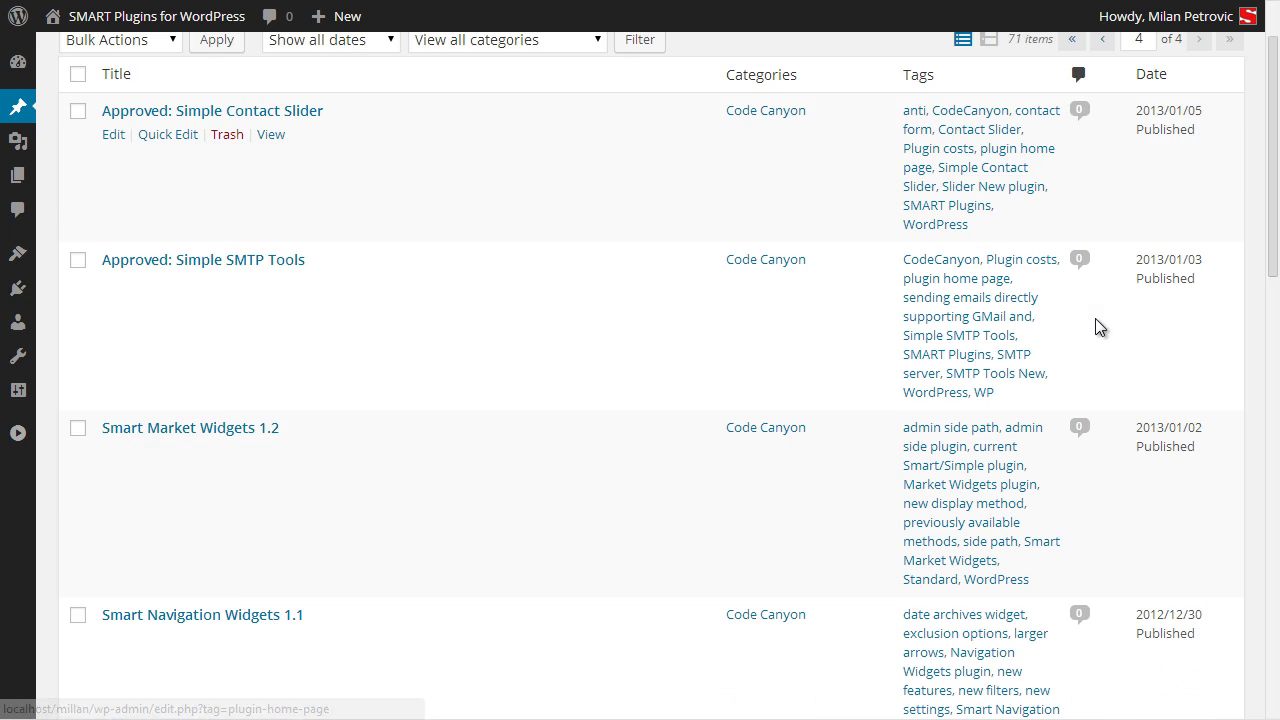
scroll(1095, 318, down, 2)
scroll(1100, 345, down, 3)
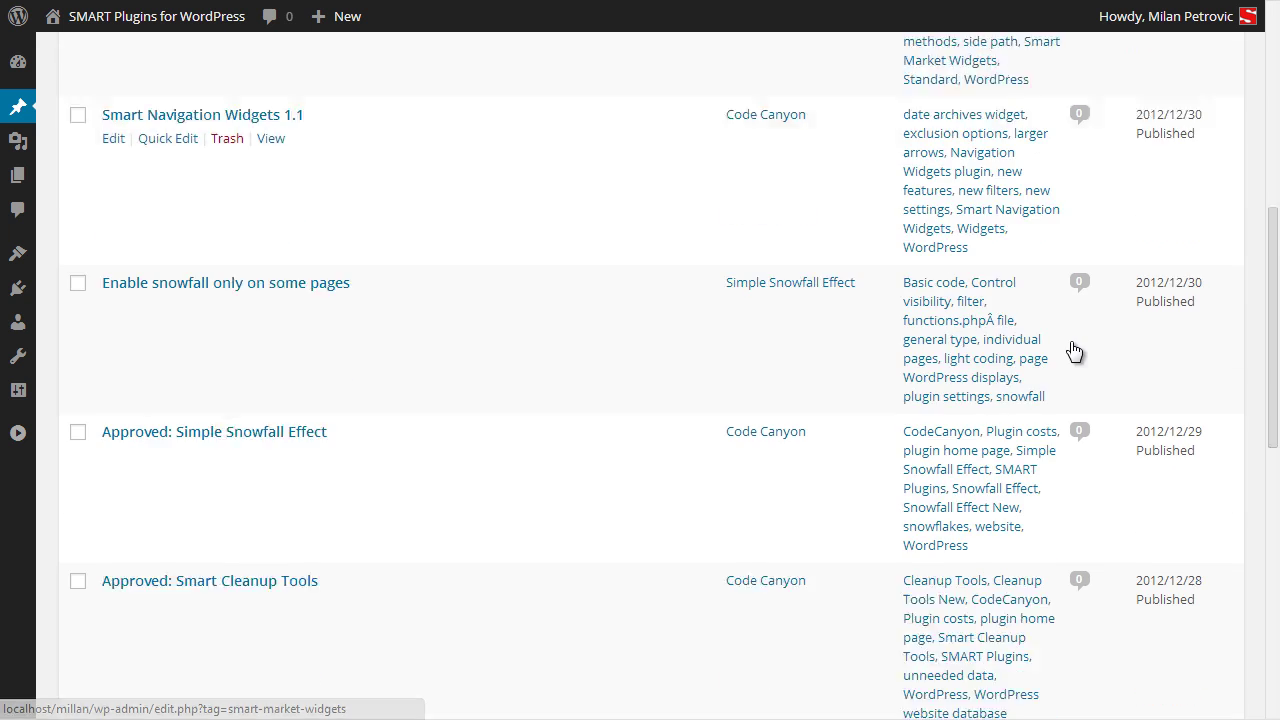
scroll(1073, 350, down, 4)
scroll(1073, 350, up, 10)
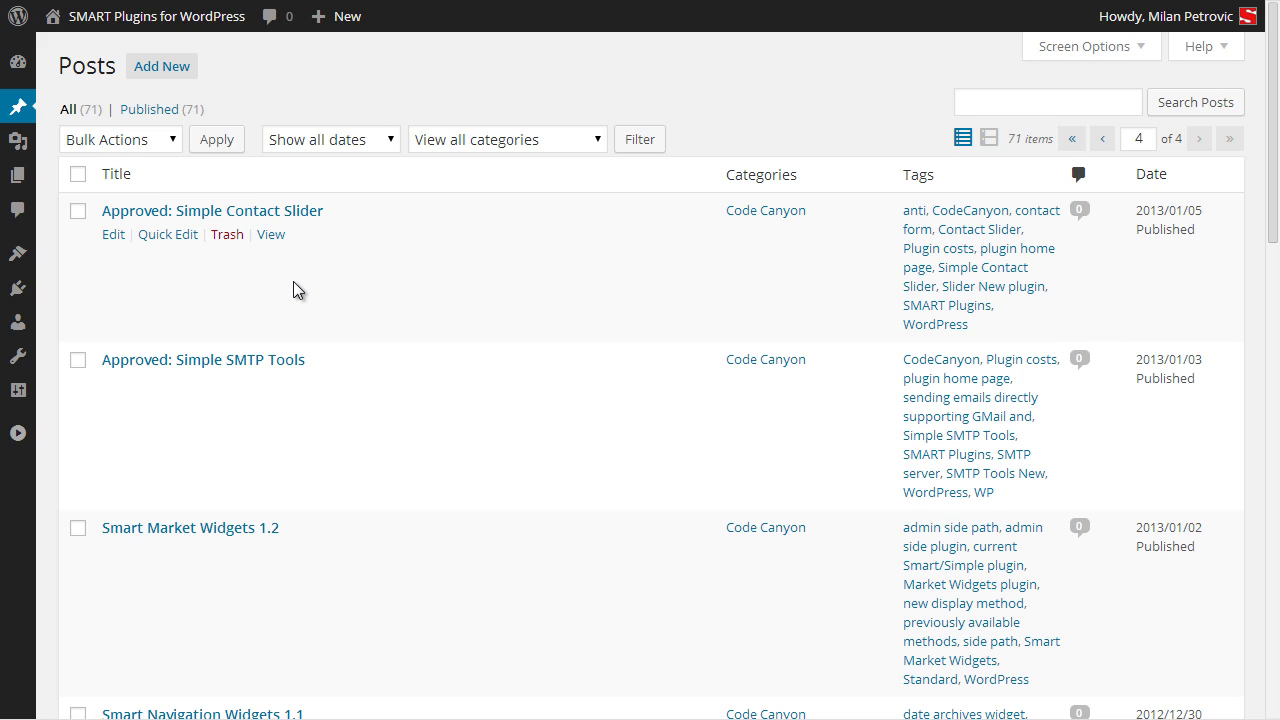
Step: Add a Tag Cloud widget to the start of the Main Sidebar and save it with the Tags taxonomy
mouse_move(17, 253)
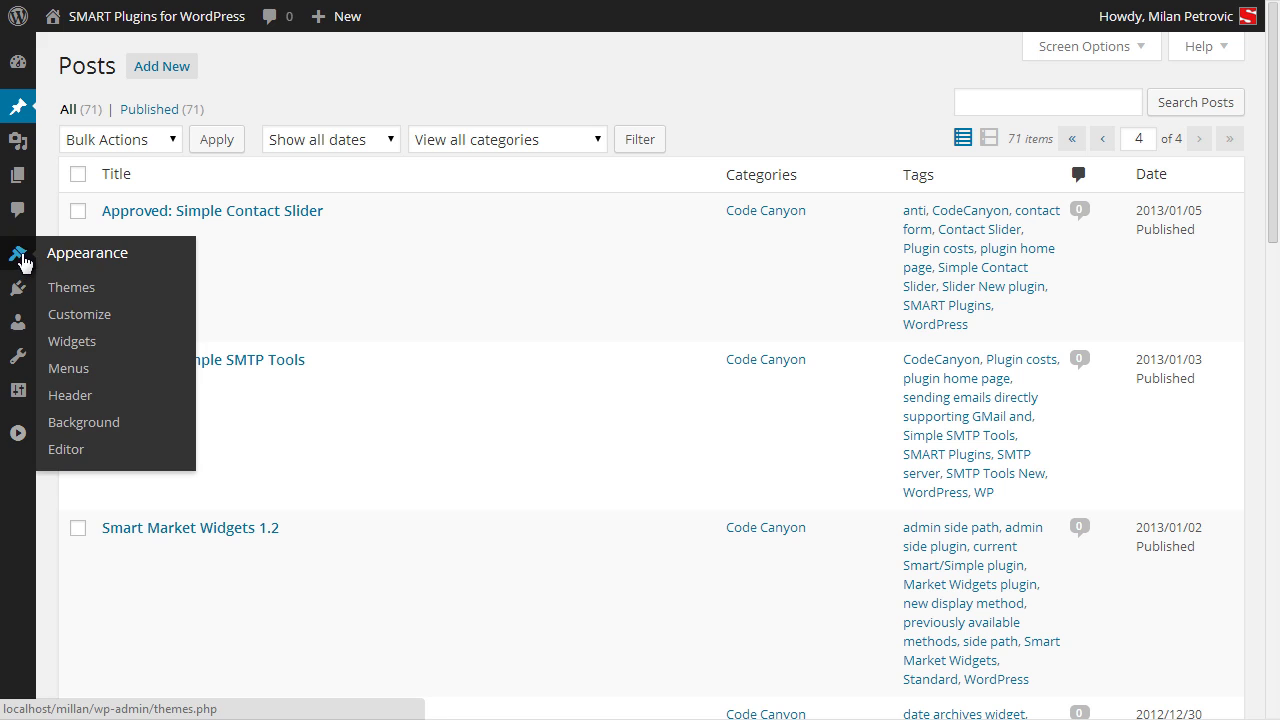
click(91, 340)
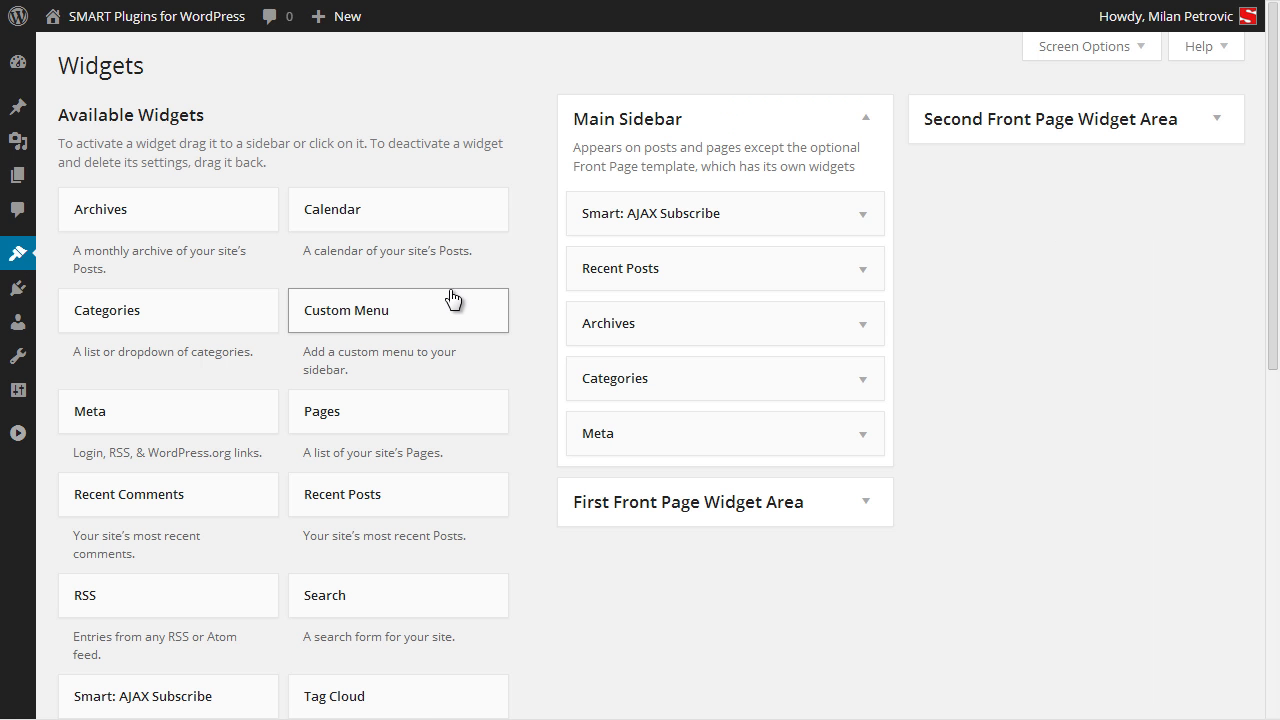
scroll(477, 484, down, 2)
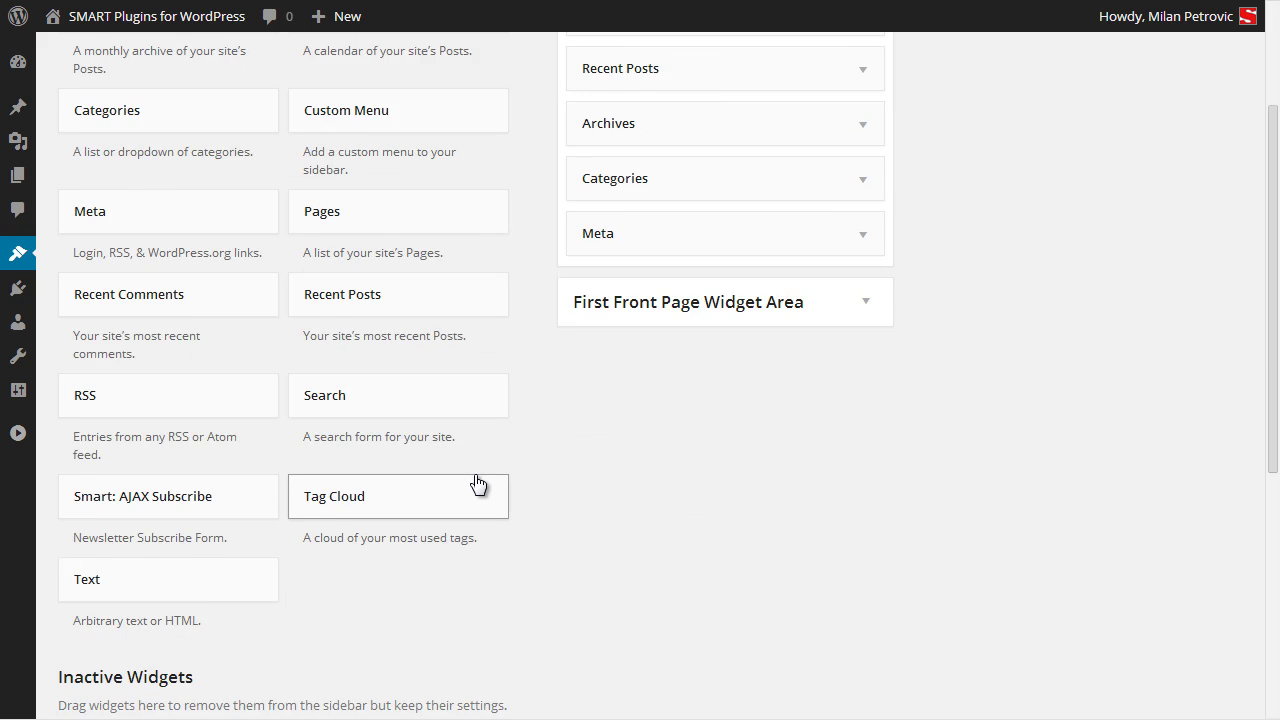
scroll(357, 528, up, 1)
drag(343, 597, 749, 129)
click(847, 127)
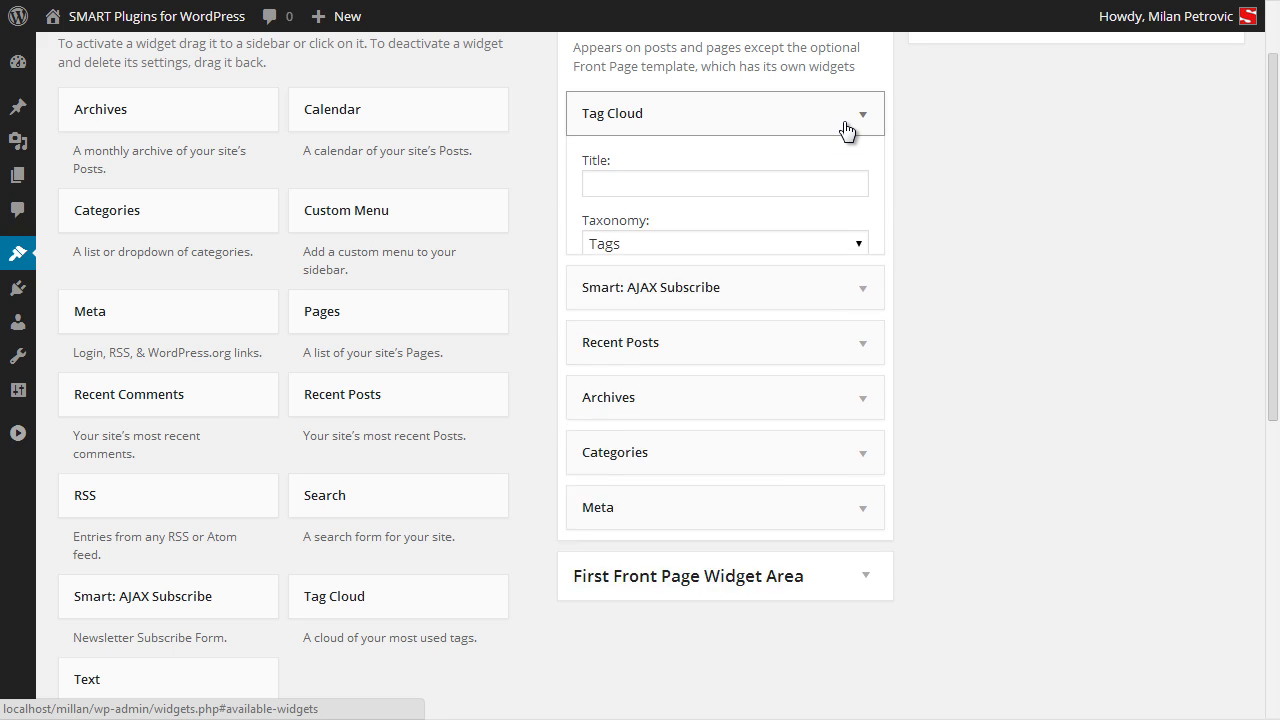
click(840, 286)
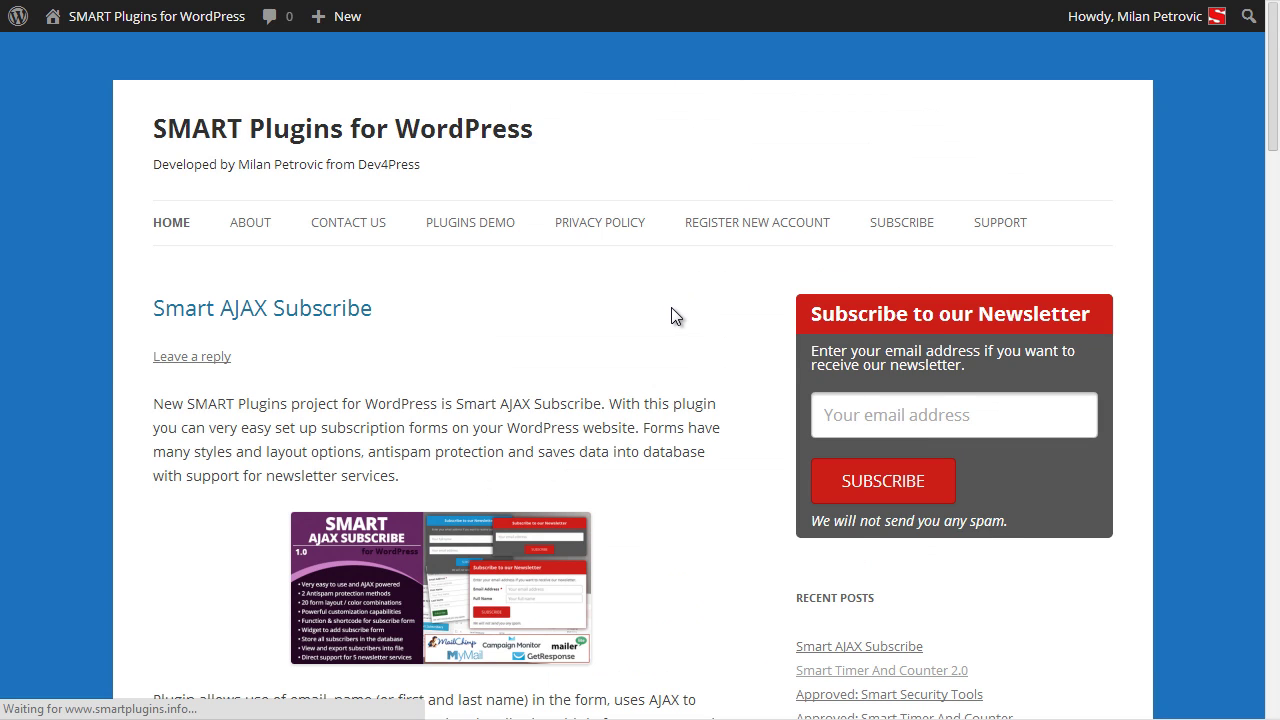
Step: Open the CodeCanyon tag archive from the tag cloud on the site's front page and look through its posts
scroll(671, 309, down, 2)
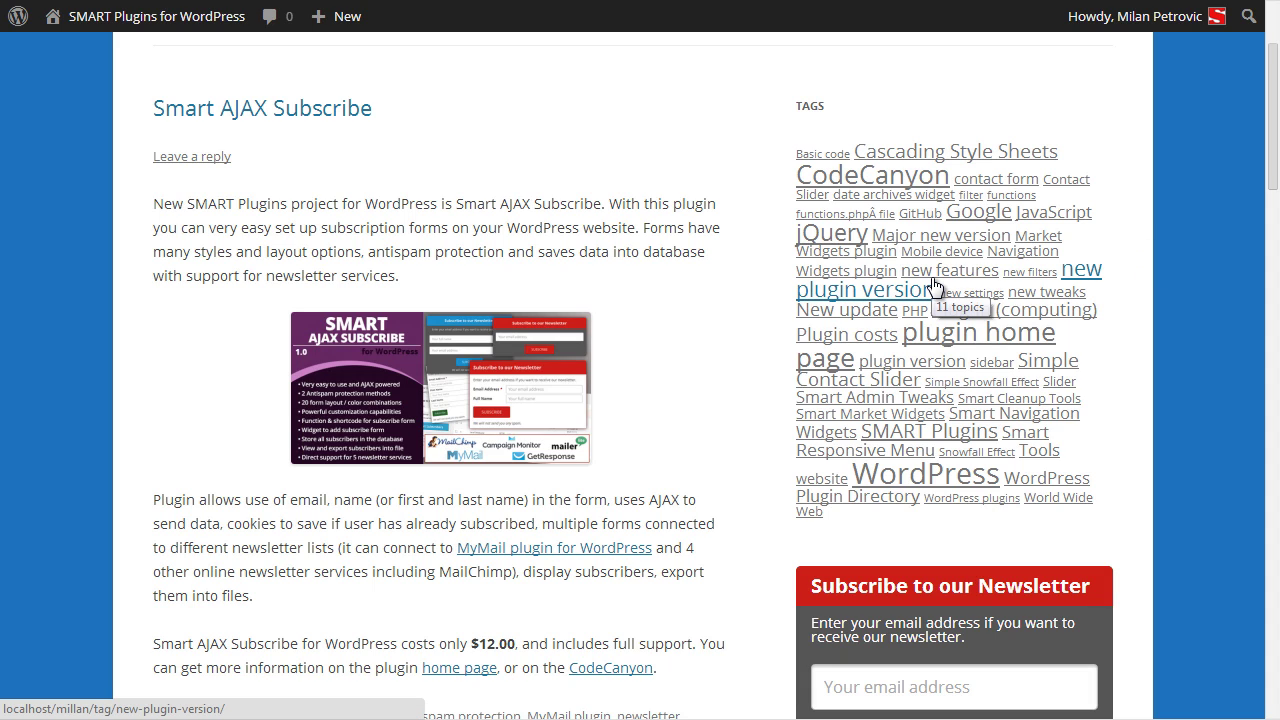
click(900, 188)
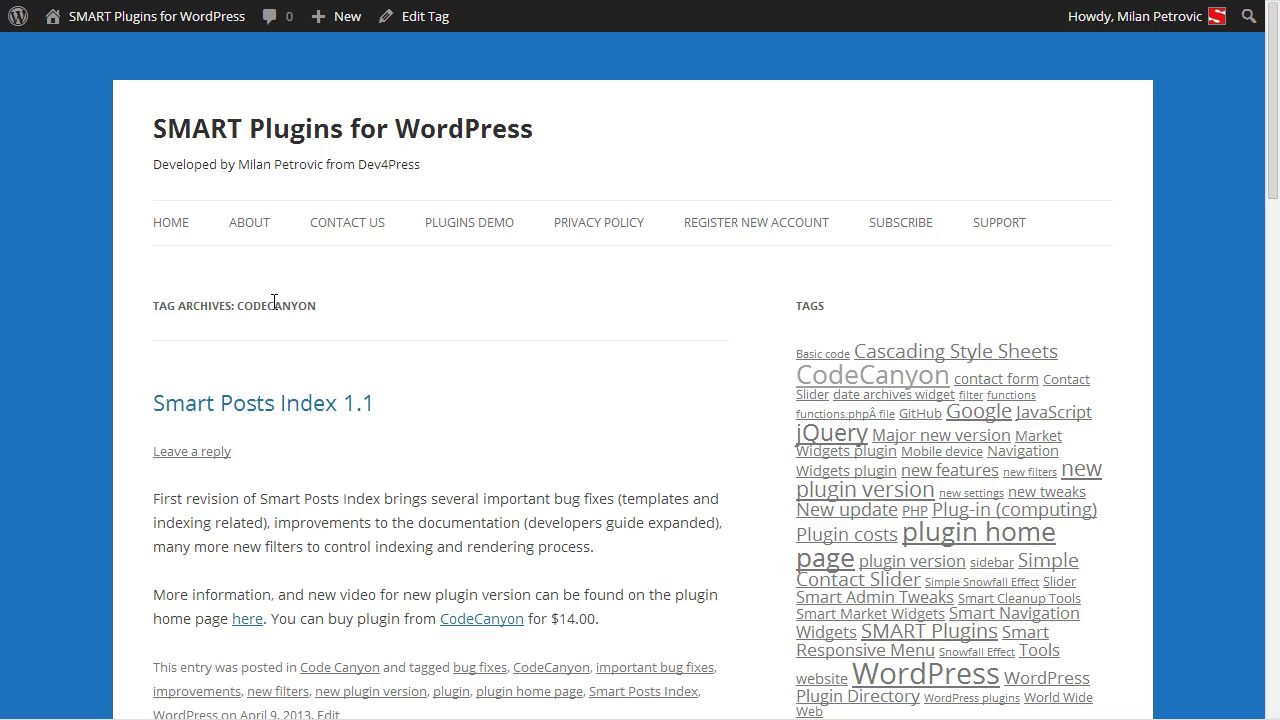
scroll(645, 393, down, 9)
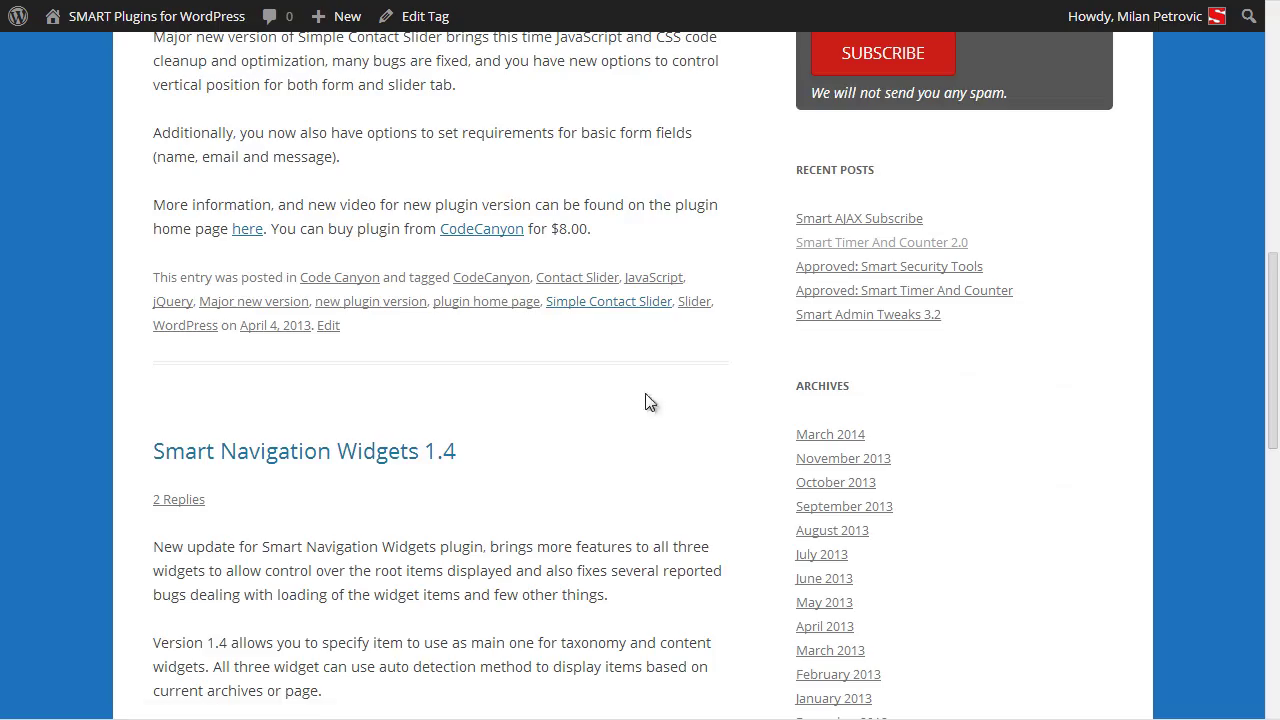
scroll(420, 374, up, 10)
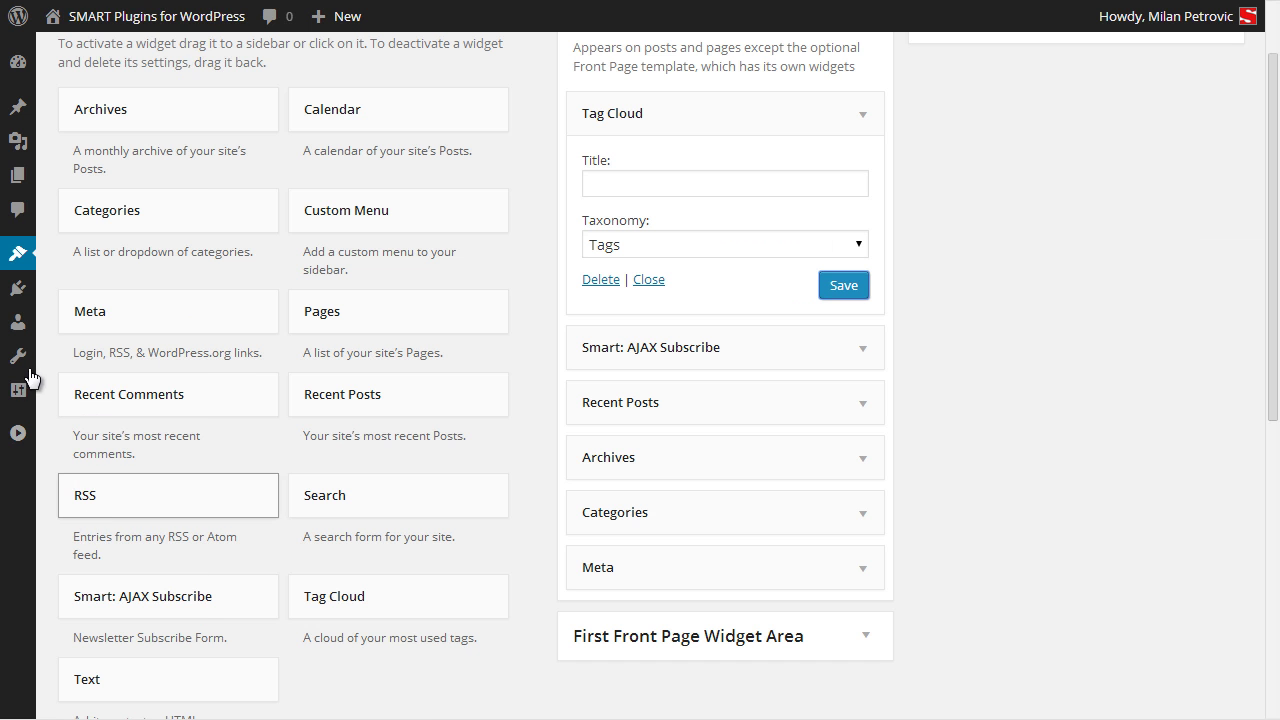
Step: Return to the site's administration and open the general settings of the Smart Posts Tagger plugin
mouse_move(18, 398)
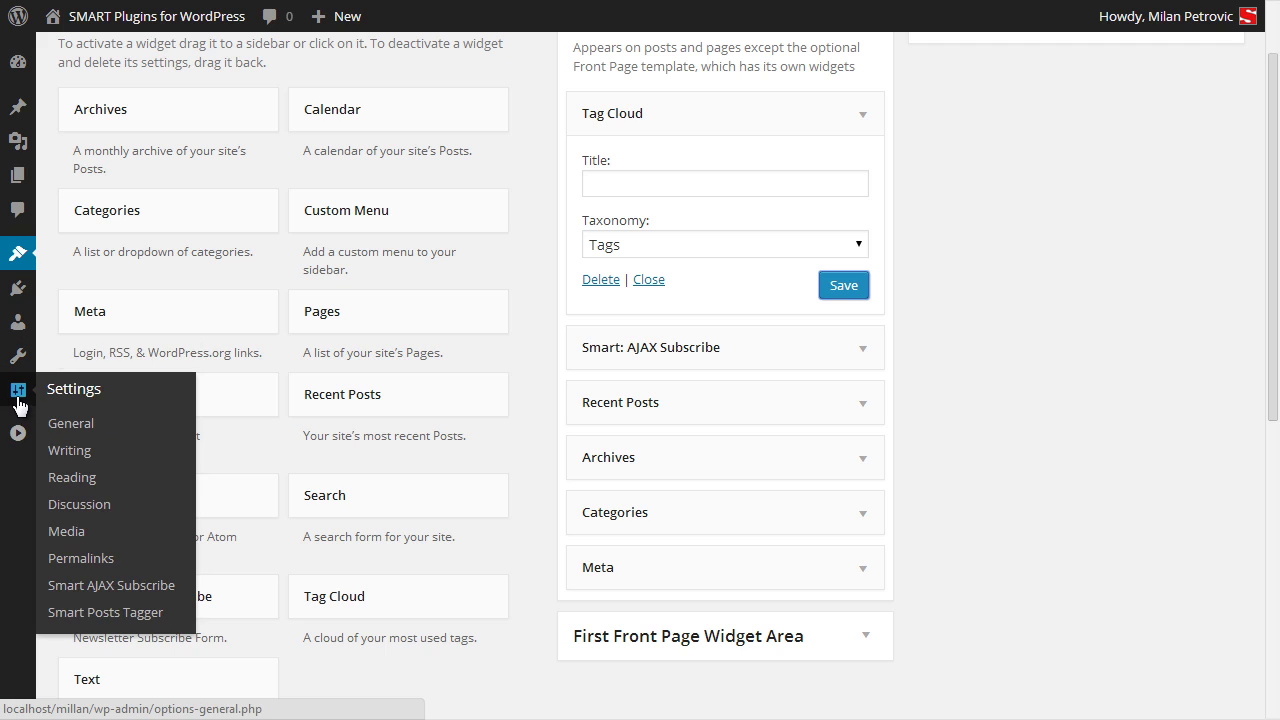
click(105, 612)
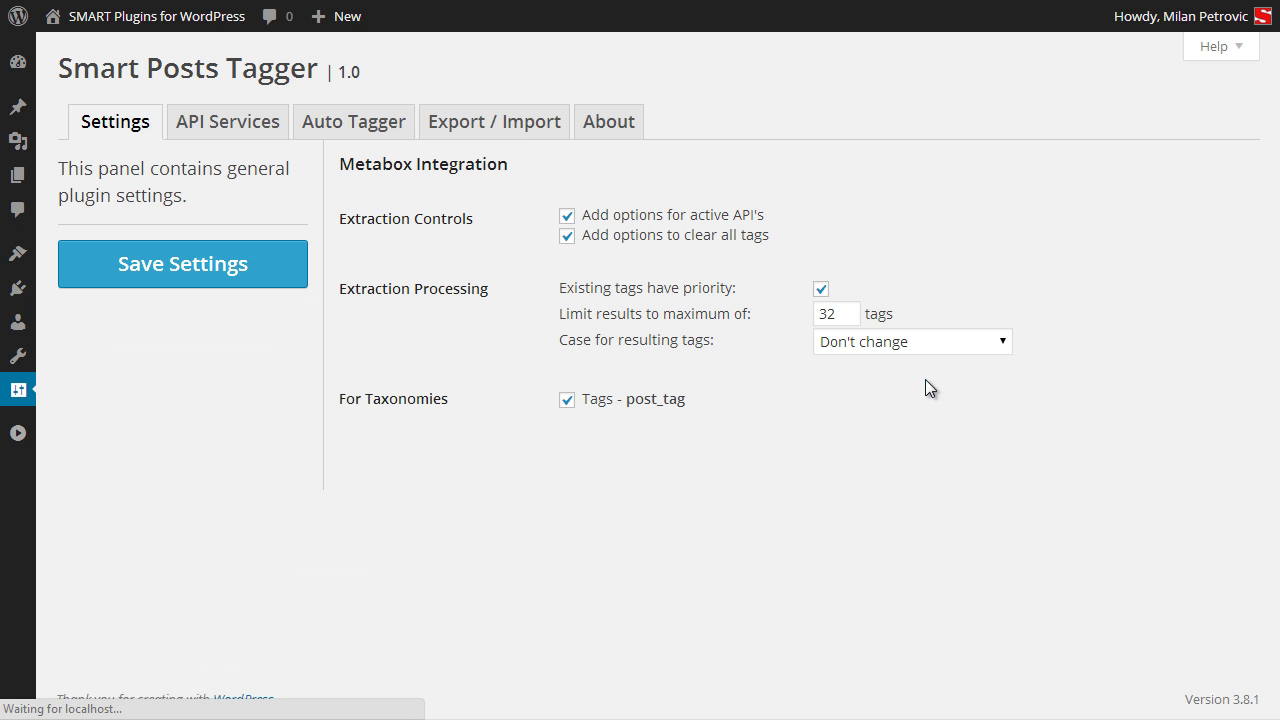